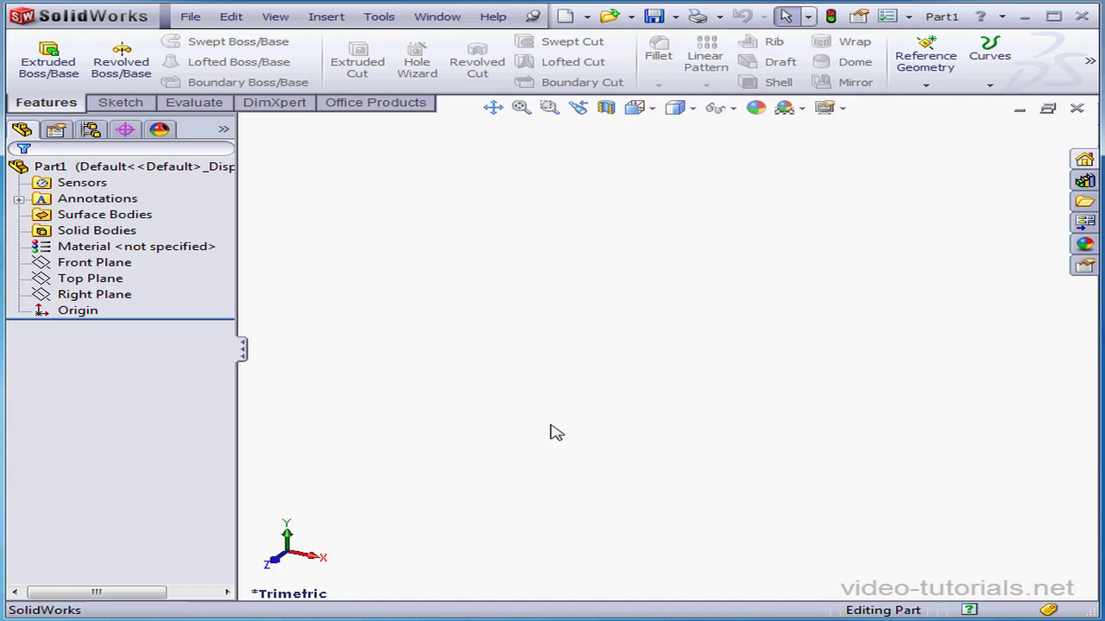
Sketch a square rectangle around the origin on the Top Plane and exit the sketch.
{"action": "right_click", "coordinate": [112, 278]}
{"action": "left_click", "coordinate": [119, 253]}
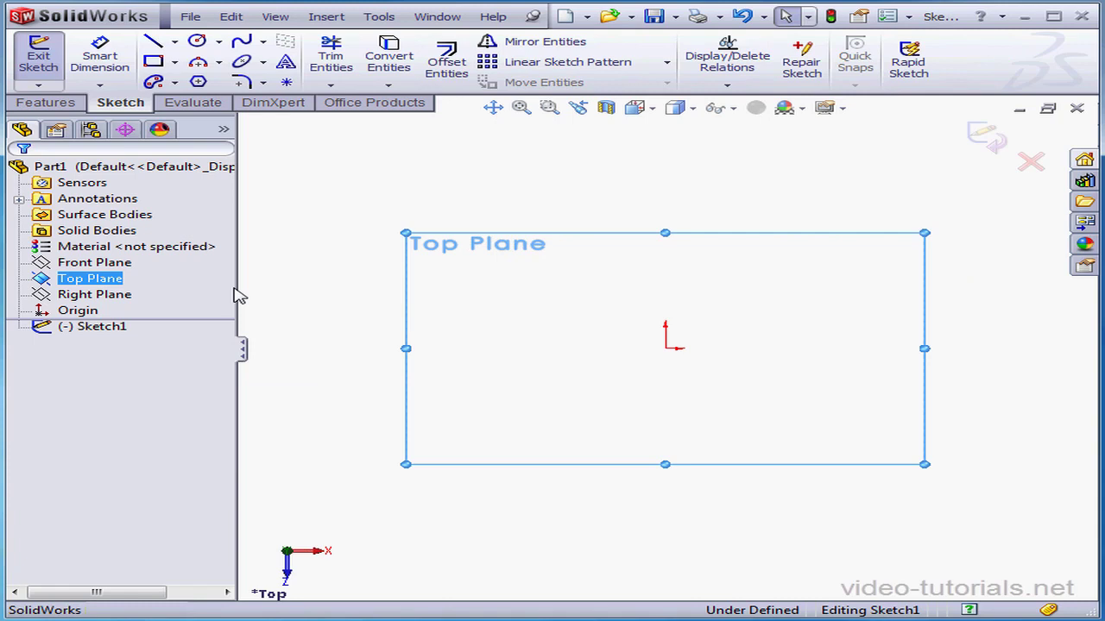
{"action": "left_click", "coordinate": [161, 65]}
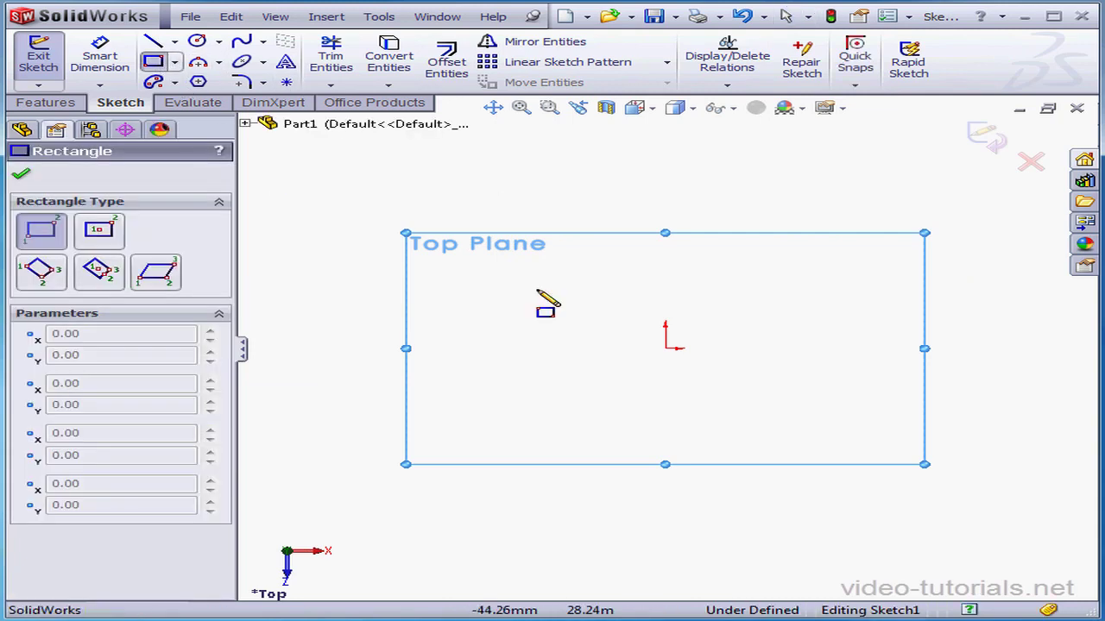
{"action": "mouse_move", "coordinate": [578, 301]}
{"action": "left_mouse_down"}
{"action": "mouse_move", "coordinate": [752, 396]}
{"action": "mouse_move", "coordinate": [729, 407]}
{"action": "left_mouse_up"}
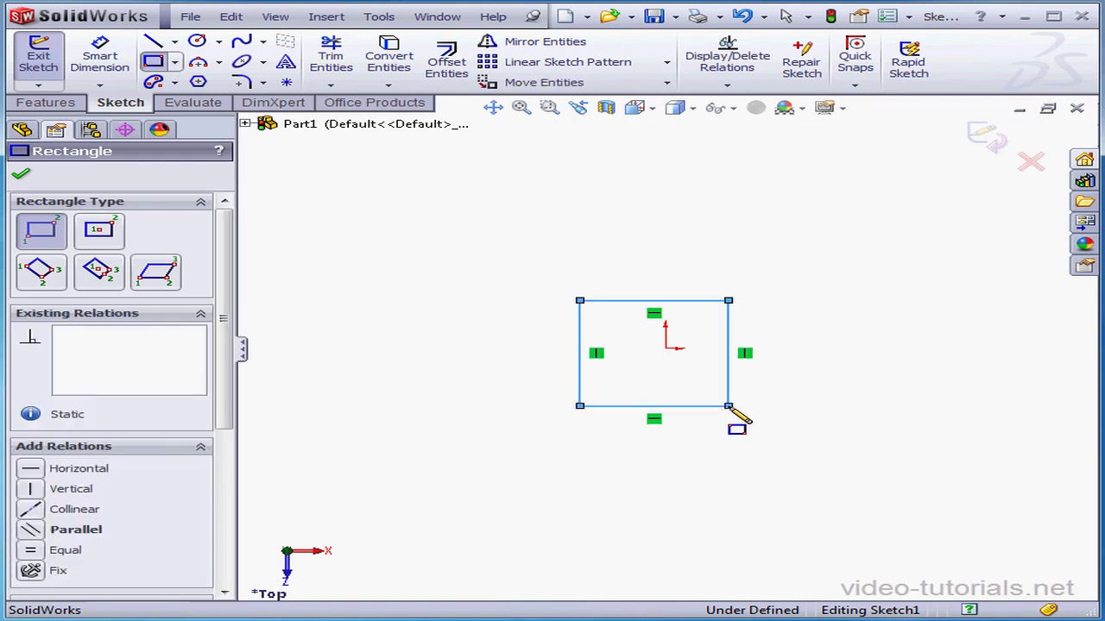
{"action": "left_click", "coordinate": [996, 150]}
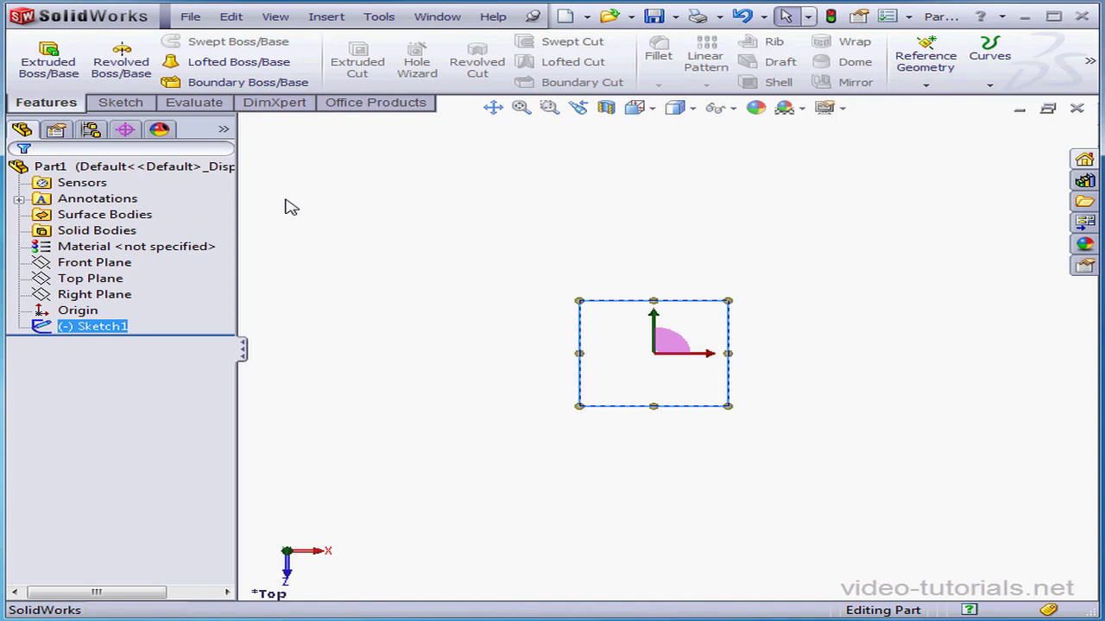
Extrude the square 50 mm into the solid Boss-Extrude1.
{"action": "left_click", "coordinate": [48, 59]}
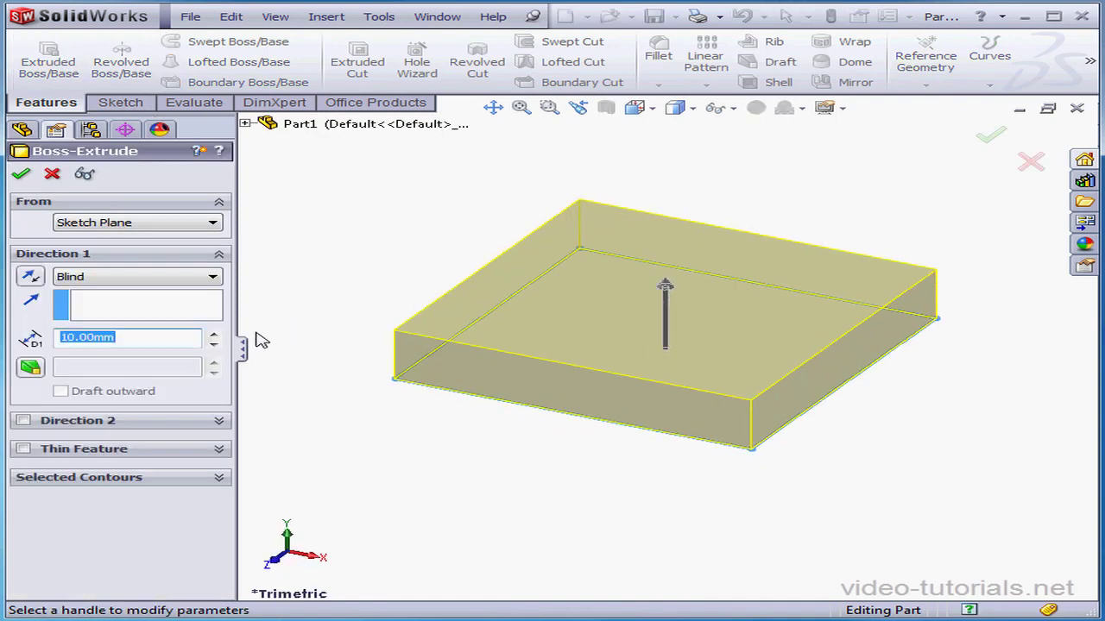
{"action": "left_click", "coordinate": [212, 333]}
{"action": "left_click", "coordinate": [212, 333]}
{"action": "left_click", "coordinate": [212, 334]}
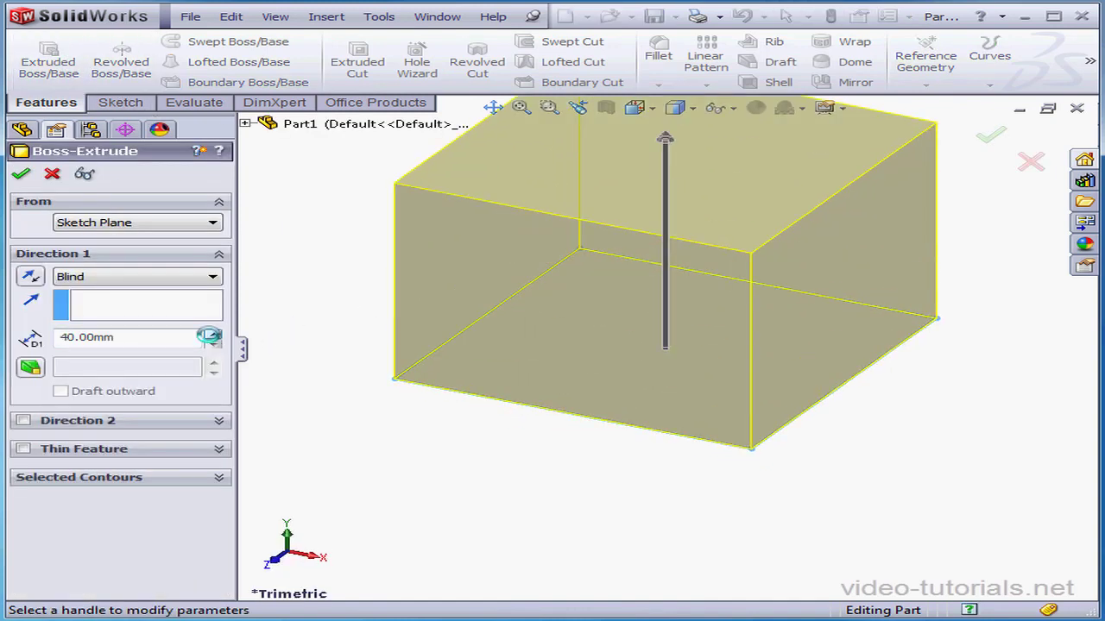
{"action": "left_click", "coordinate": [212, 333]}
{"action": "left_click", "coordinate": [21, 173]}
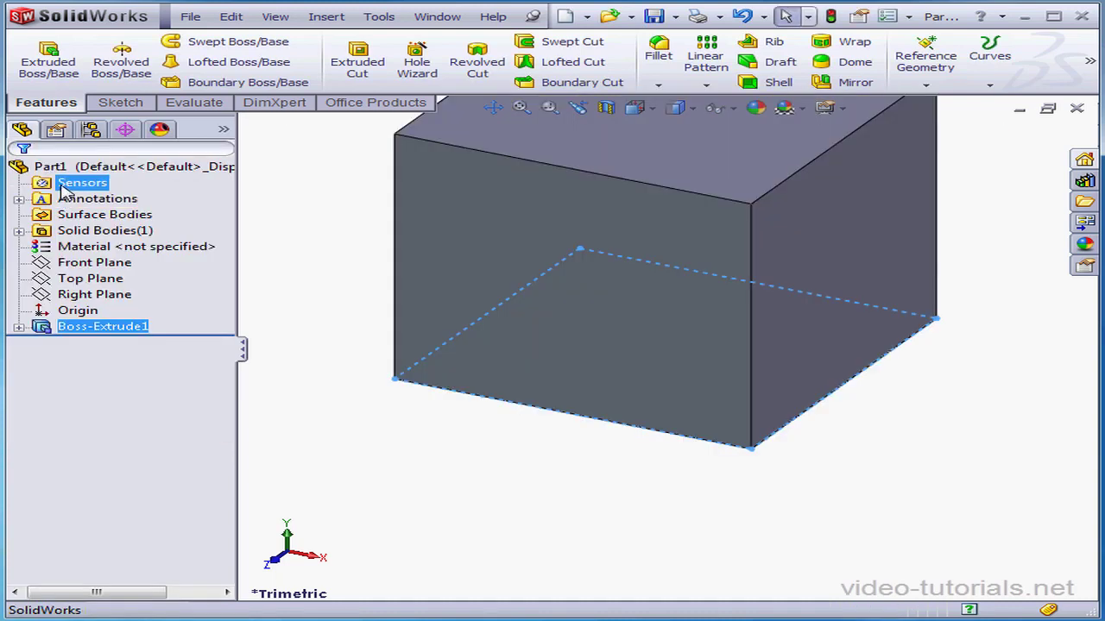
Pan the view so the whole cube is visible, then turn Pan off.
{"action": "left_click", "coordinate": [494, 109]}
{"action": "left_click_drag", "start_coordinate": [570, 164], "coordinate": [540, 301]}
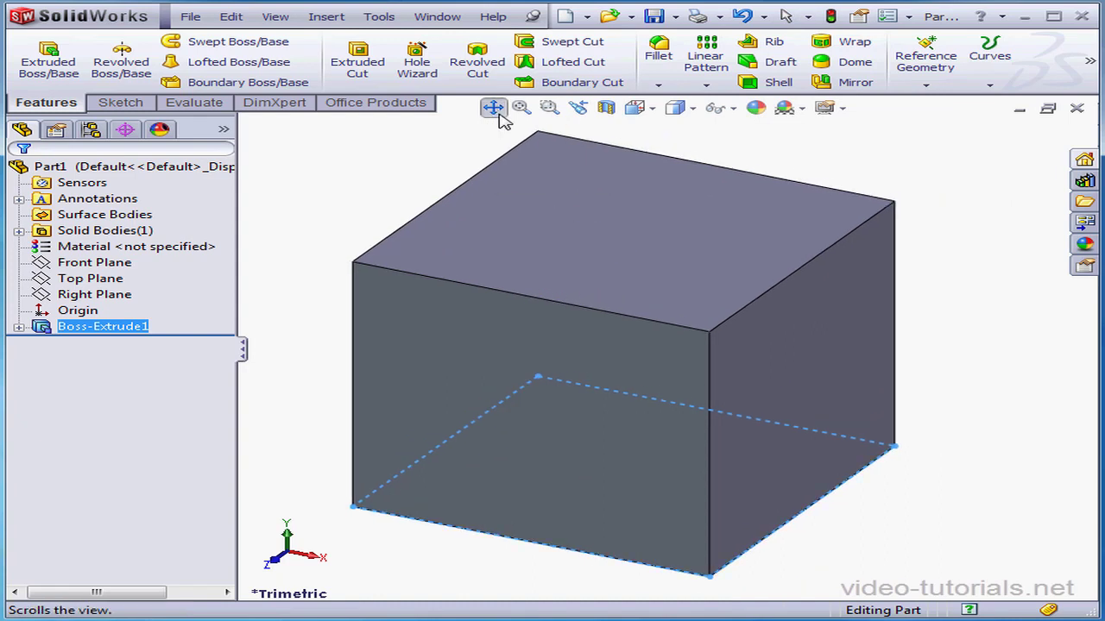
{"action": "left_click", "coordinate": [494, 108]}
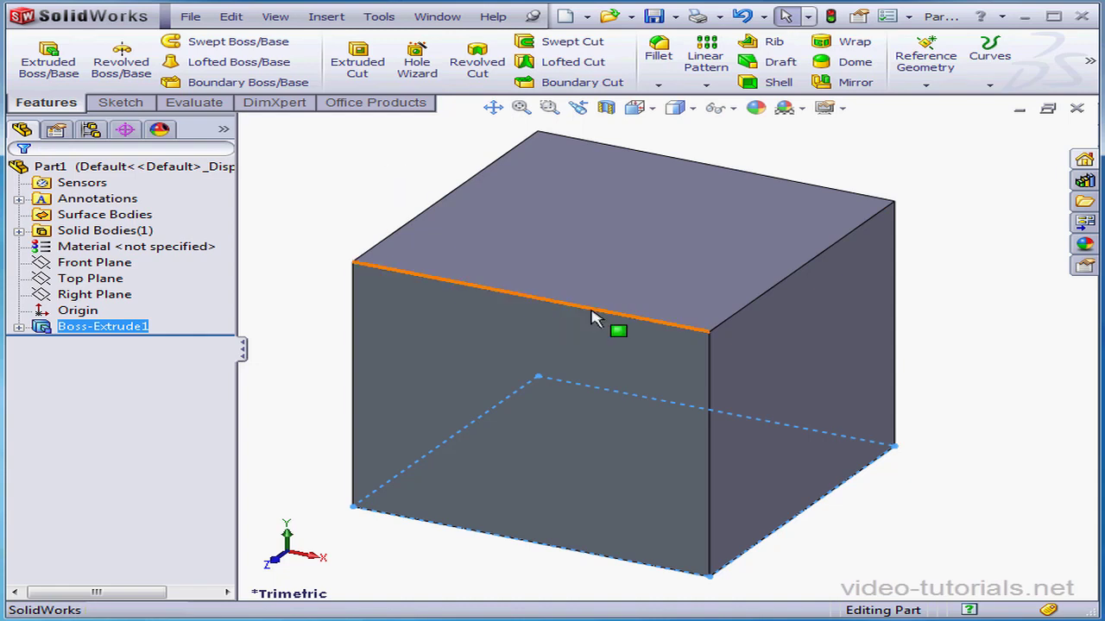
Zoom in and out on the cube with the mouse wheel.
{"action": "scroll", "coordinate": [690, 349], "scroll_direction": "up", "scroll_amount": 2}
{"action": "scroll", "coordinate": [690, 350], "scroll_direction": "up", "scroll_amount": 3}
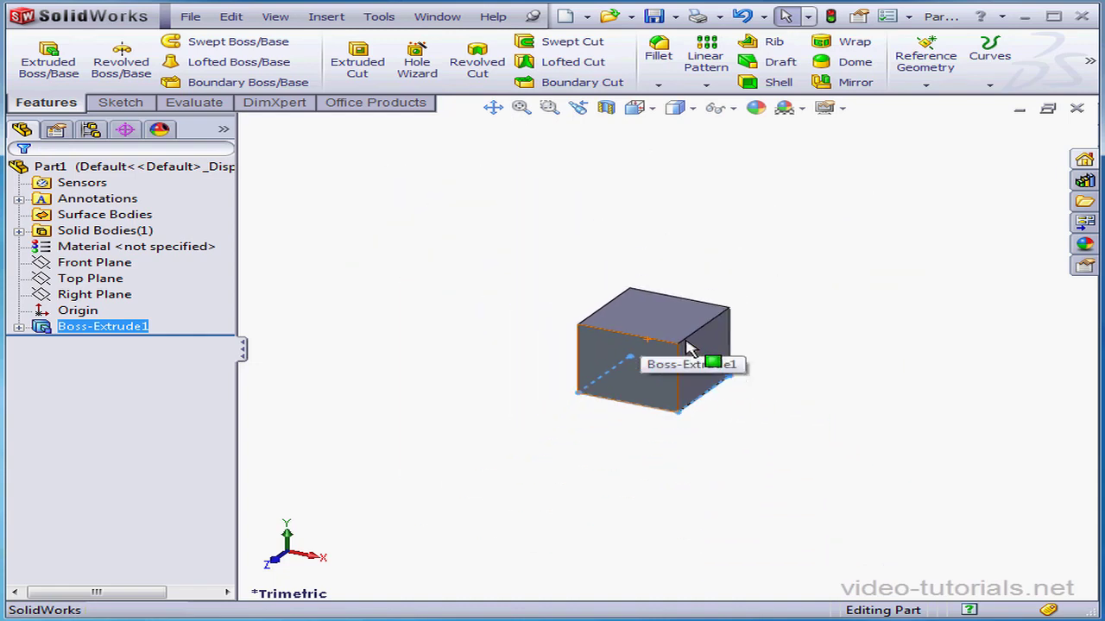
{"action": "scroll", "coordinate": [688, 347], "scroll_direction": "down", "scroll_amount": 4}
{"action": "scroll", "coordinate": [645, 366], "scroll_direction": "down", "scroll_amount": 2}
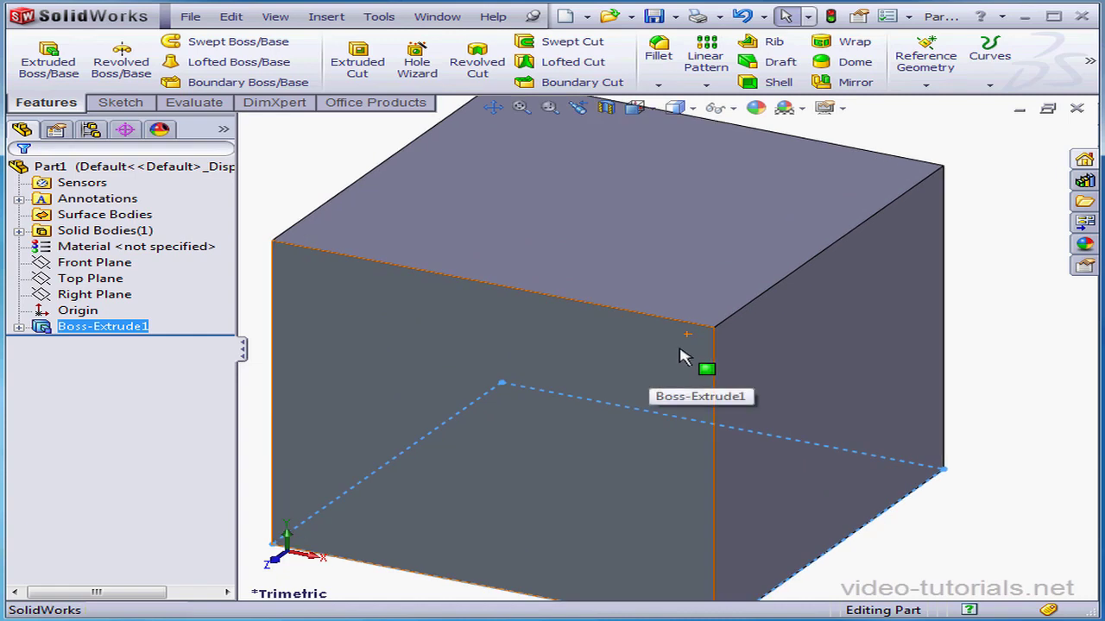
{"action": "scroll", "coordinate": [685, 350], "scroll_direction": "up", "scroll_amount": 4}
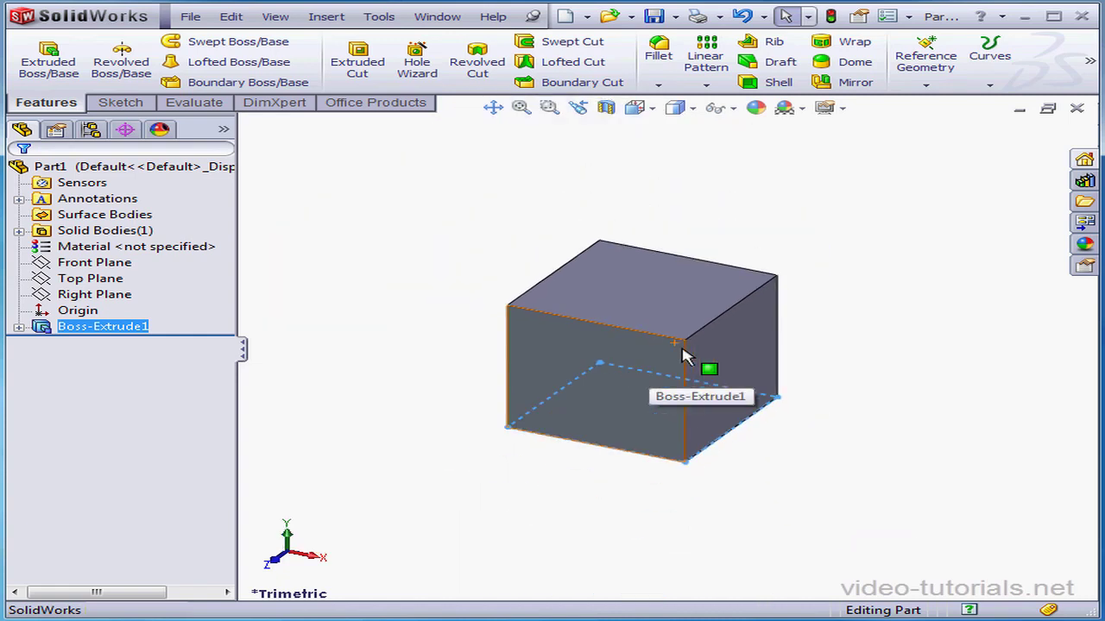
{"action": "scroll", "coordinate": [767, 395], "scroll_direction": "down", "scroll_amount": 5}
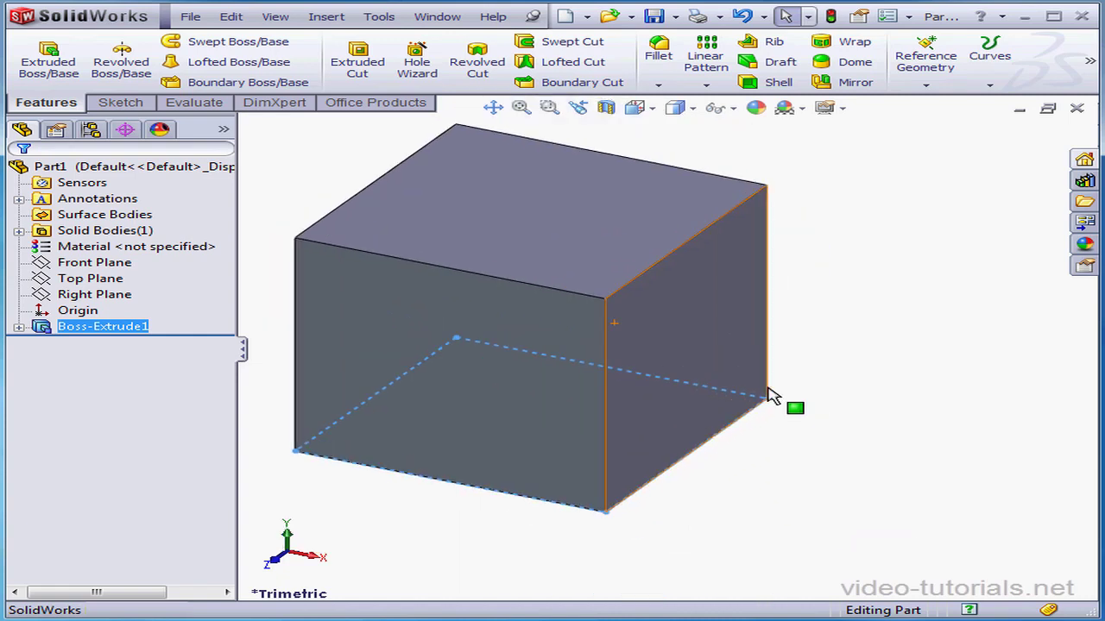
{"action": "scroll", "coordinate": [752, 400], "scroll_direction": "up", "scroll_amount": 3}
{"action": "scroll", "coordinate": [720, 377], "scroll_direction": "up", "scroll_amount": 2}
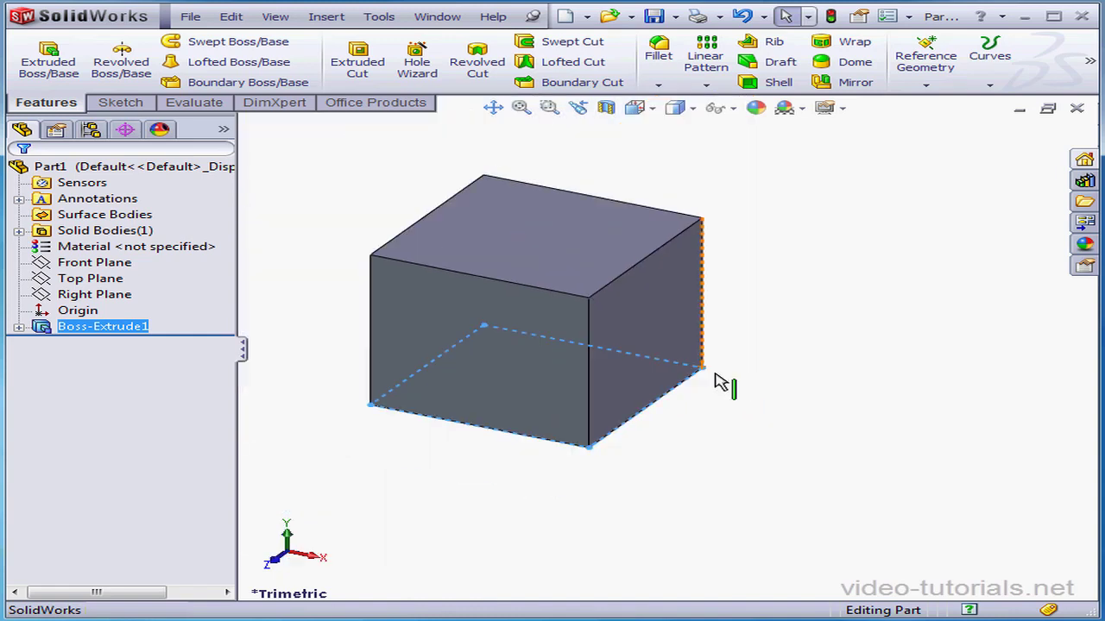
{"action": "scroll", "coordinate": [582, 313], "scroll_direction": "down", "scroll_amount": 4}
{"action": "scroll", "coordinate": [624, 308], "scroll_direction": "down", "scroll_amount": 2}
{"action": "scroll", "coordinate": [624, 313], "scroll_direction": "up", "scroll_amount": 4}
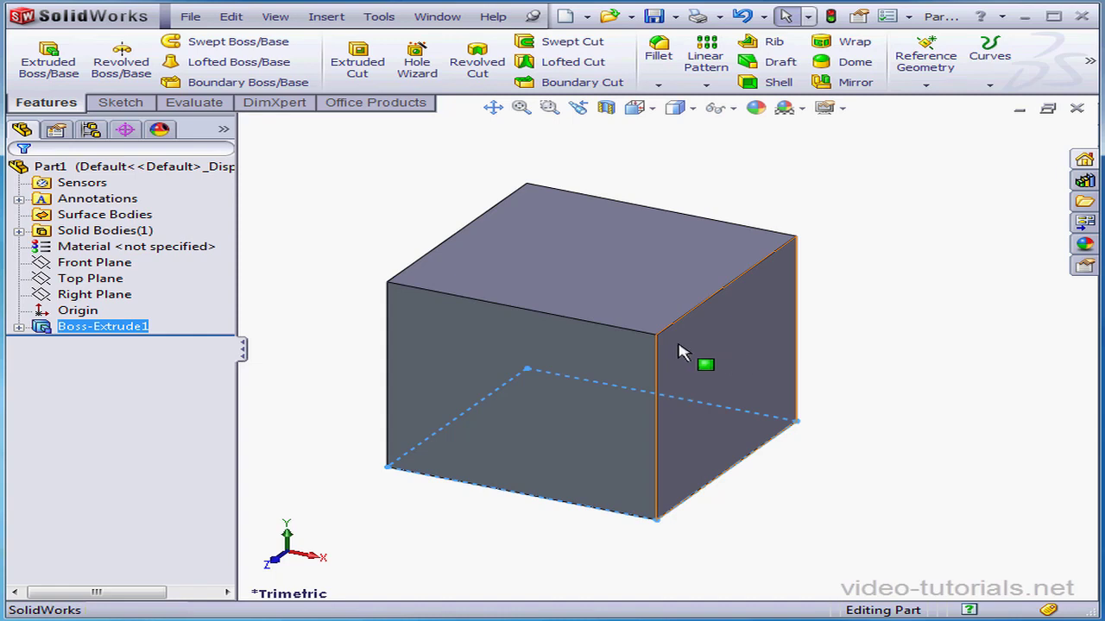
Shift the cube to the right in the view and orbit it slightly.
{"action": "middle_click_drag", "start_coordinate": [619, 345], "coordinate": [739, 353], "text": "ctrl"}
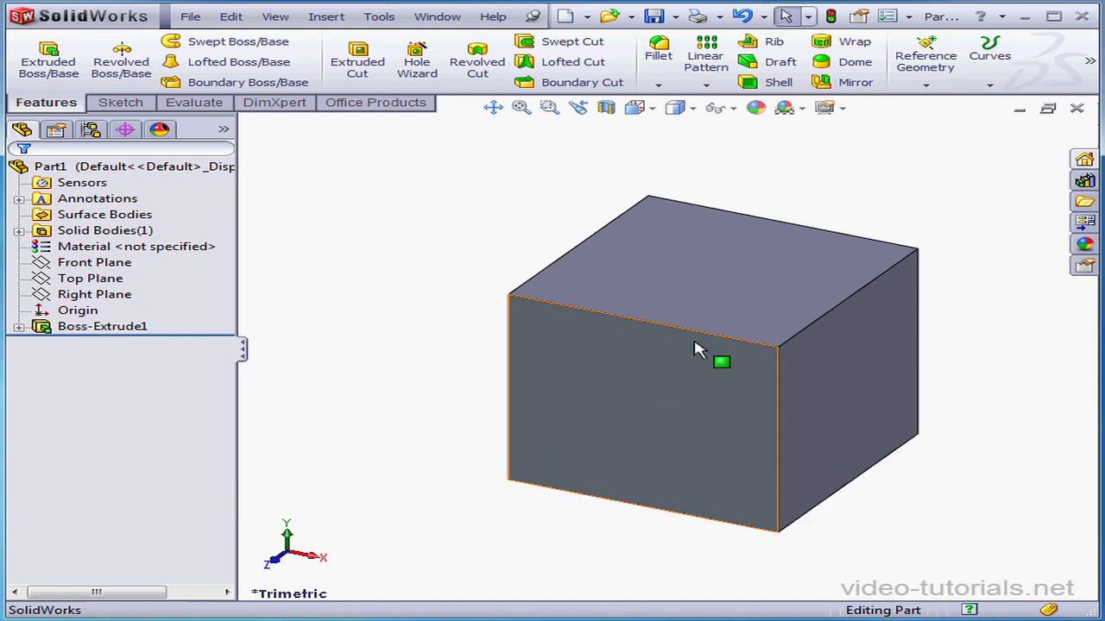
{"action": "middle_click_drag", "start_coordinate": [436, 360], "coordinate": [425, 334]}
{"action": "key", "text": "Escape"}
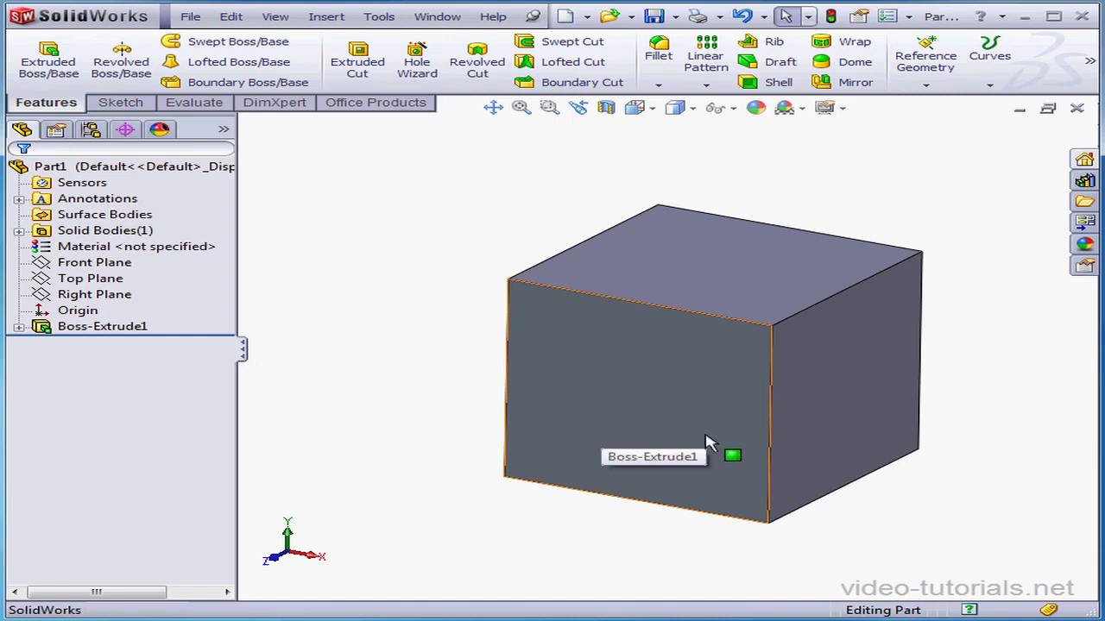
Rotate the view about a selected vertical edge, then about the top face.
{"action": "left_click", "coordinate": [772, 436]}
{"action": "mouse_move", "coordinate": [584, 394]}
{"action": "middle_mouse_down"}
{"action": "mouse_move", "coordinate": [700, 410]}
{"action": "mouse_move", "coordinate": [587, 389]}
{"action": "mouse_move", "coordinate": [454, 400]}
{"action": "mouse_move", "coordinate": [610, 397]}
{"action": "mouse_move", "coordinate": [558, 389]}
{"action": "mouse_move", "coordinate": [566, 397]}
{"action": "middle_mouse_up"}
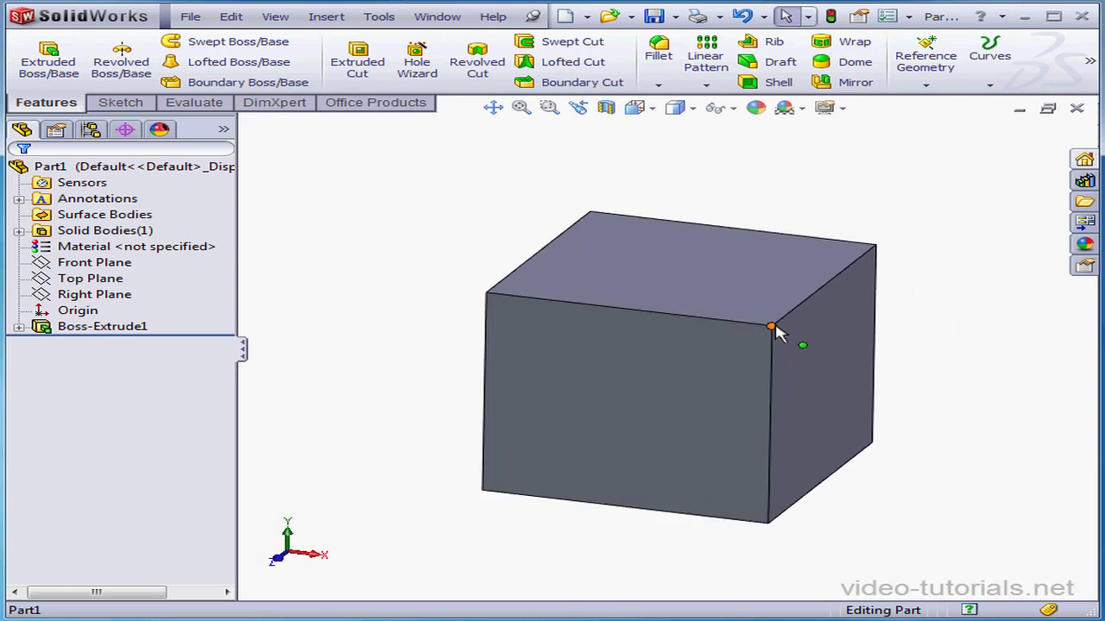
{"action": "middle_click_drag", "start_coordinate": [774, 332], "coordinate": [751, 399]}
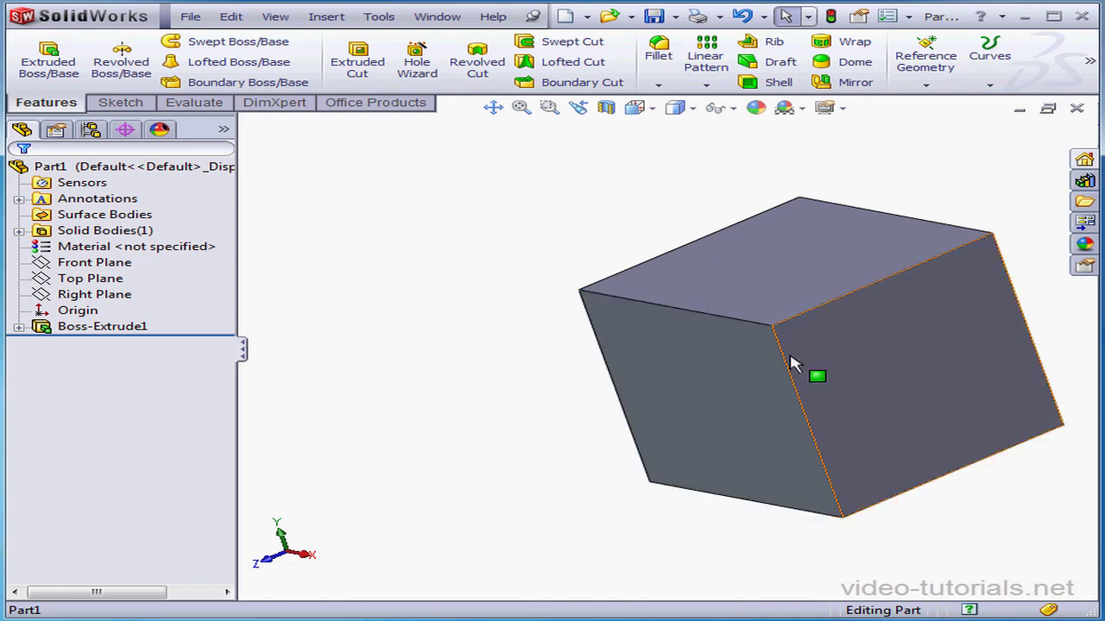
{"action": "middle_click", "coordinate": [809, 276]}
{"action": "middle_click_drag", "start_coordinate": [905, 357], "coordinate": [870, 337]}
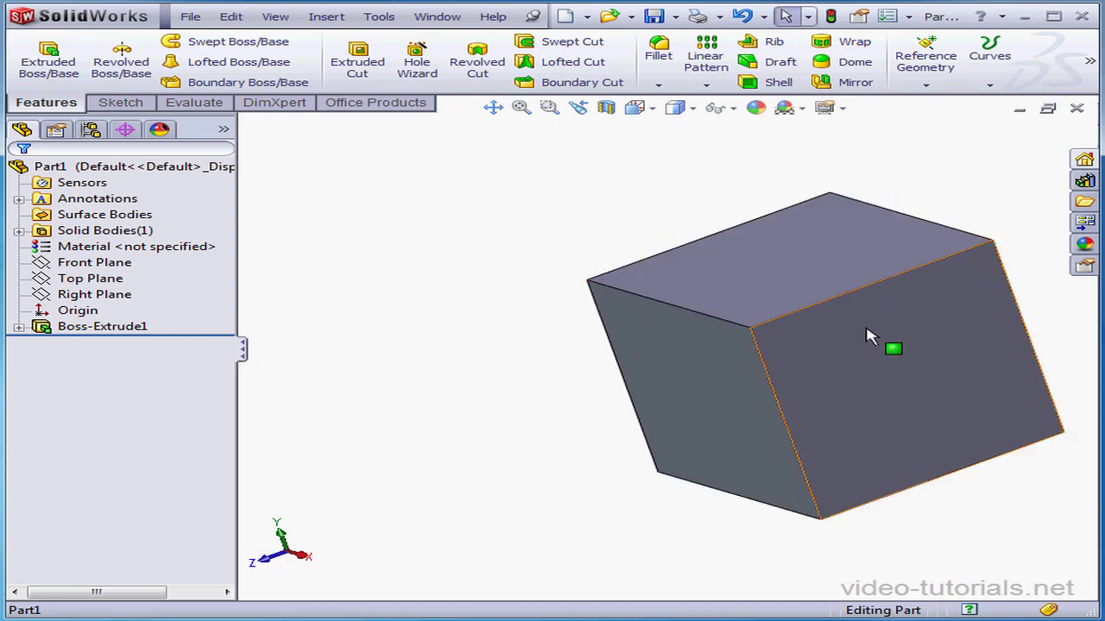
{"action": "left_click", "coordinate": [521, 106]}
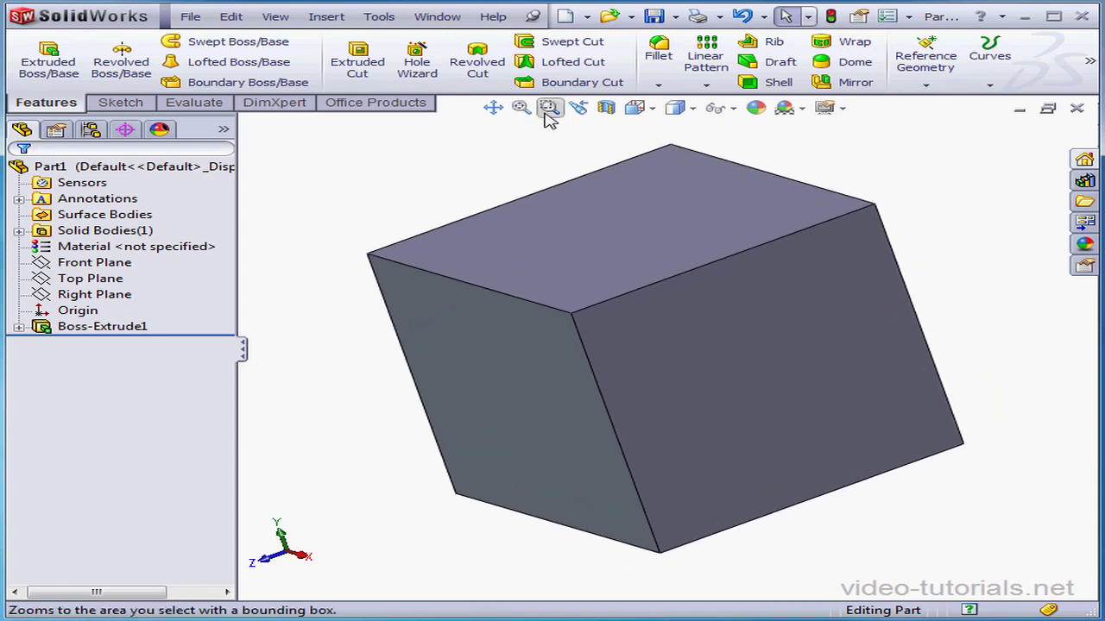
{"action": "left_click", "coordinate": [549, 107]}
{"action": "left_click_drag", "start_coordinate": [530, 267], "coordinate": [678, 408]}
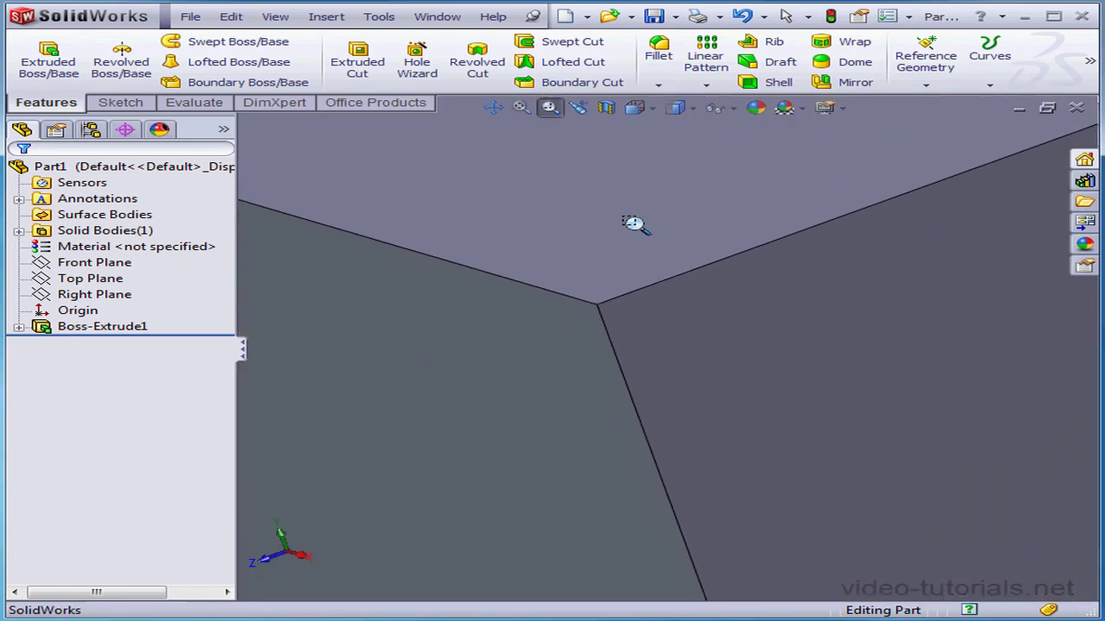
{"action": "left_click", "coordinate": [578, 107]}
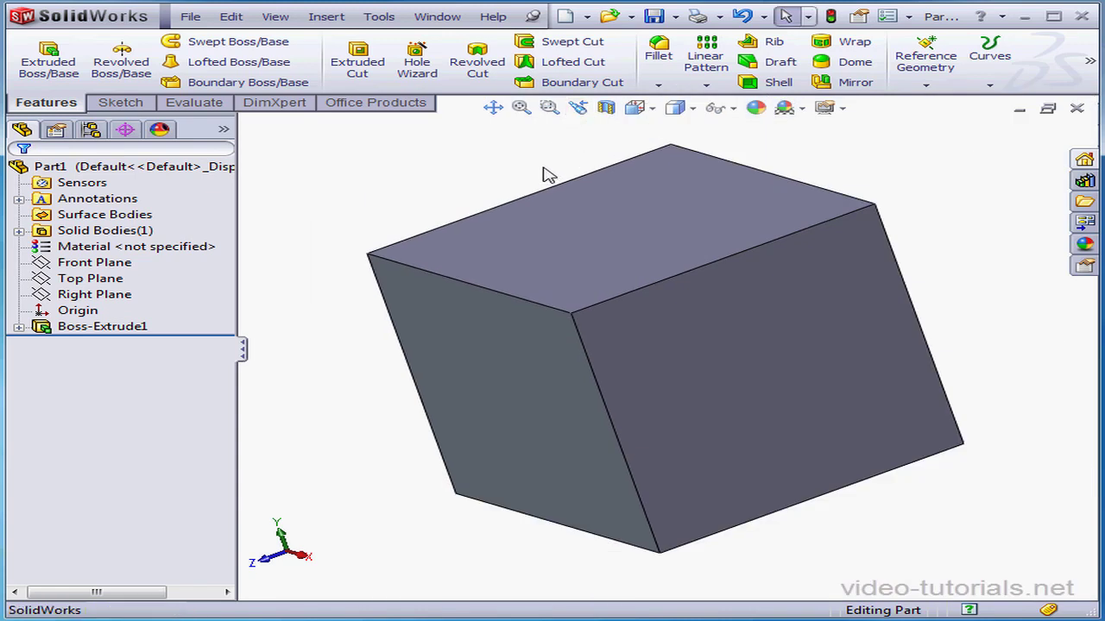
Open the Customize dialog and move it higher on screen.
{"action": "left_click", "coordinate": [908, 17]}
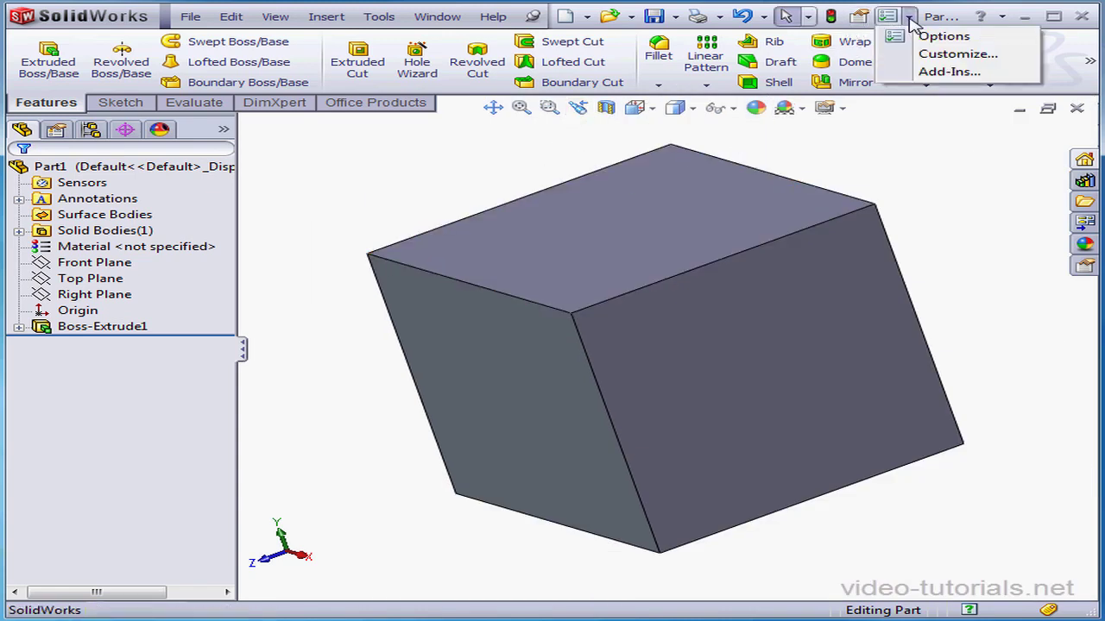
{"action": "left_click", "coordinate": [949, 53]}
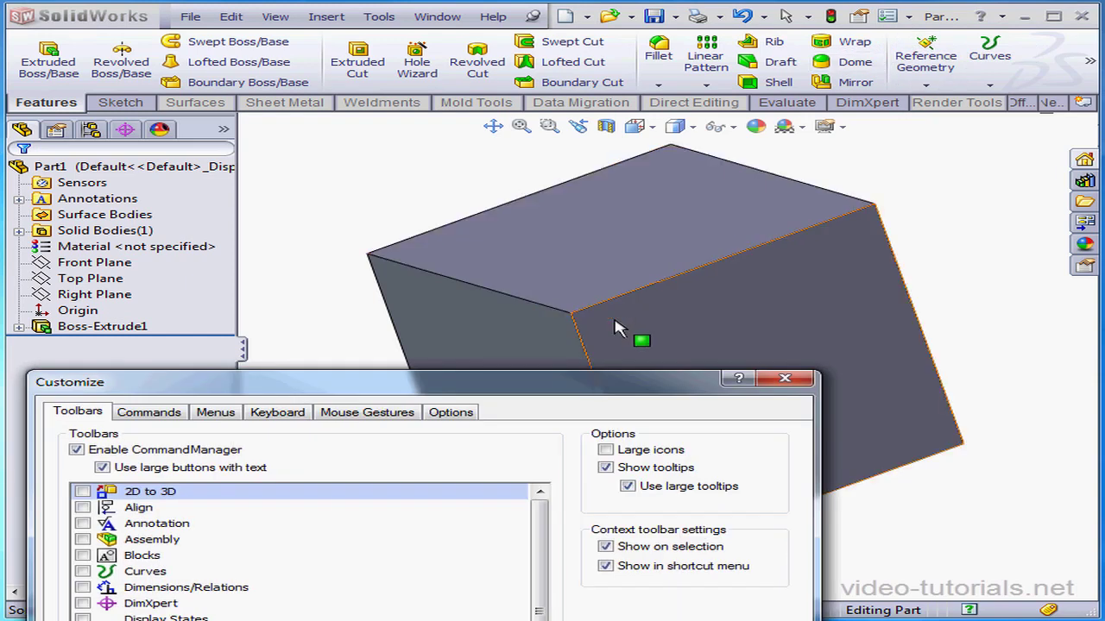
{"action": "left_click_drag", "start_coordinate": [604, 390], "coordinate": [787, 170]}
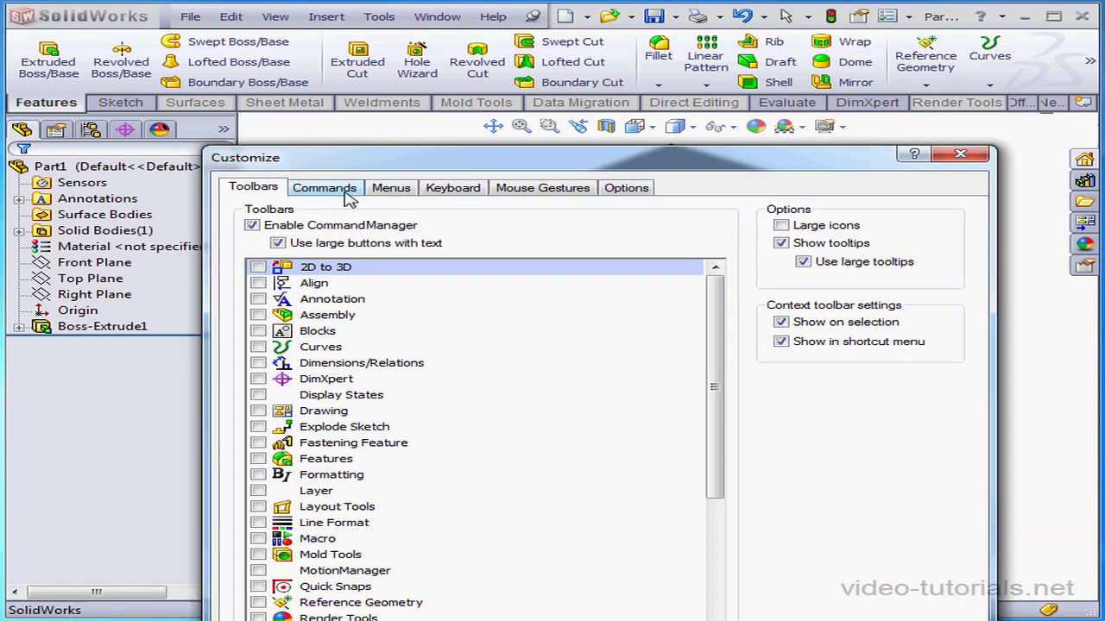
Show the View category commands, then add and remove a zoom button on the View toolbar.
{"action": "left_click", "coordinate": [349, 190]}
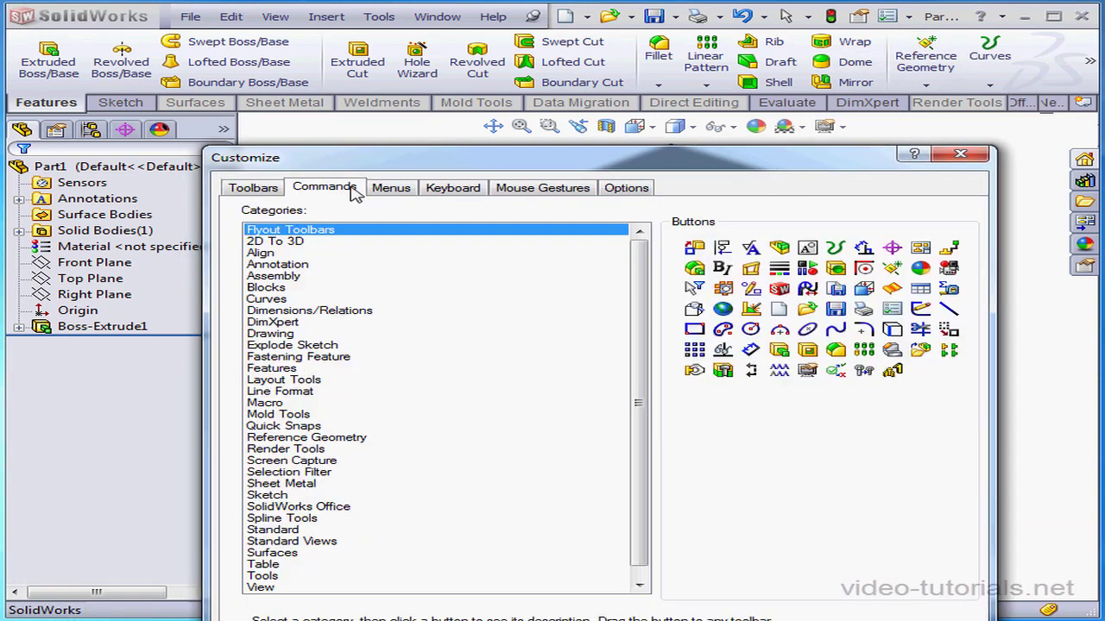
{"action": "left_click", "coordinate": [264, 589]}
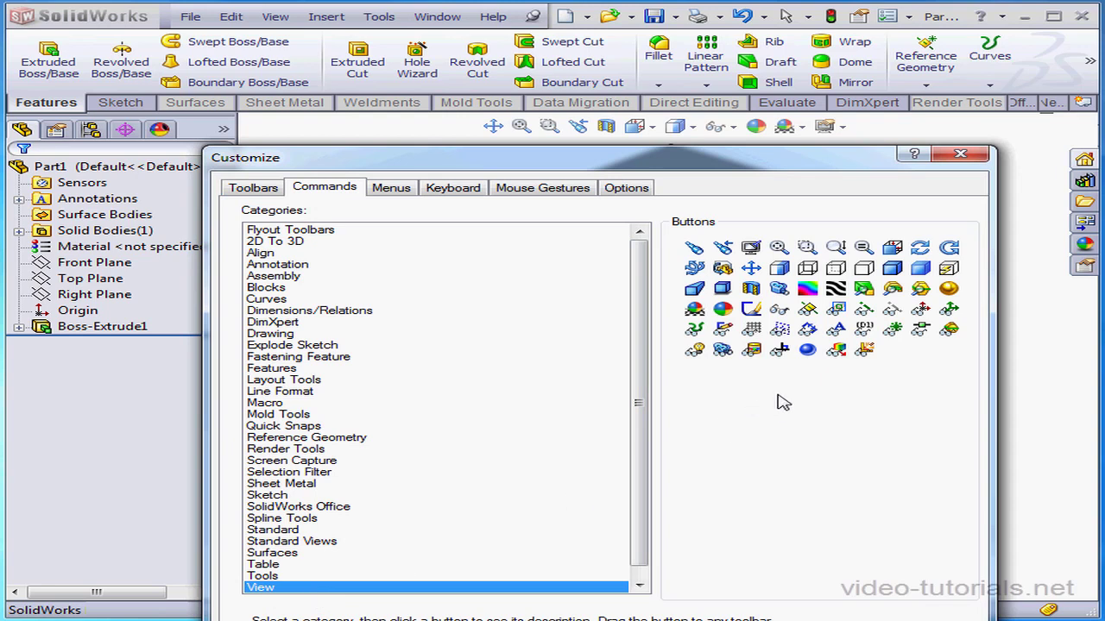
{"action": "left_click_drag", "start_coordinate": [836, 249], "coordinate": [571, 140]}
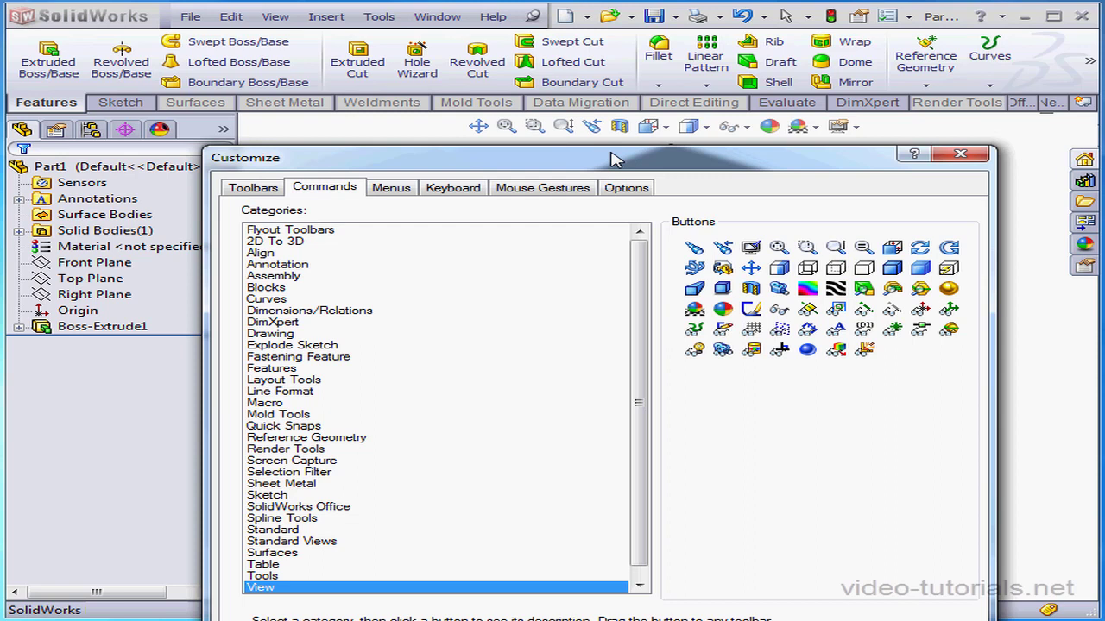
{"action": "left_click_drag", "start_coordinate": [563, 126], "coordinate": [773, 269]}
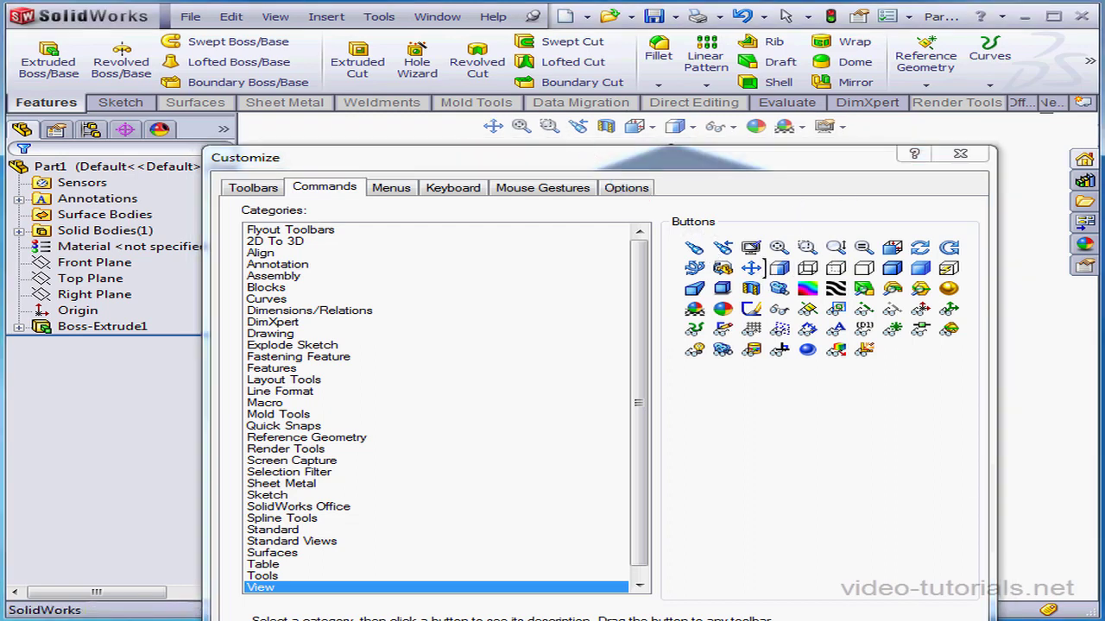
Close Customize, preview section cuts on Front, Top and Right planes, then cancel the section.
{"action": "key", "text": "Return"}
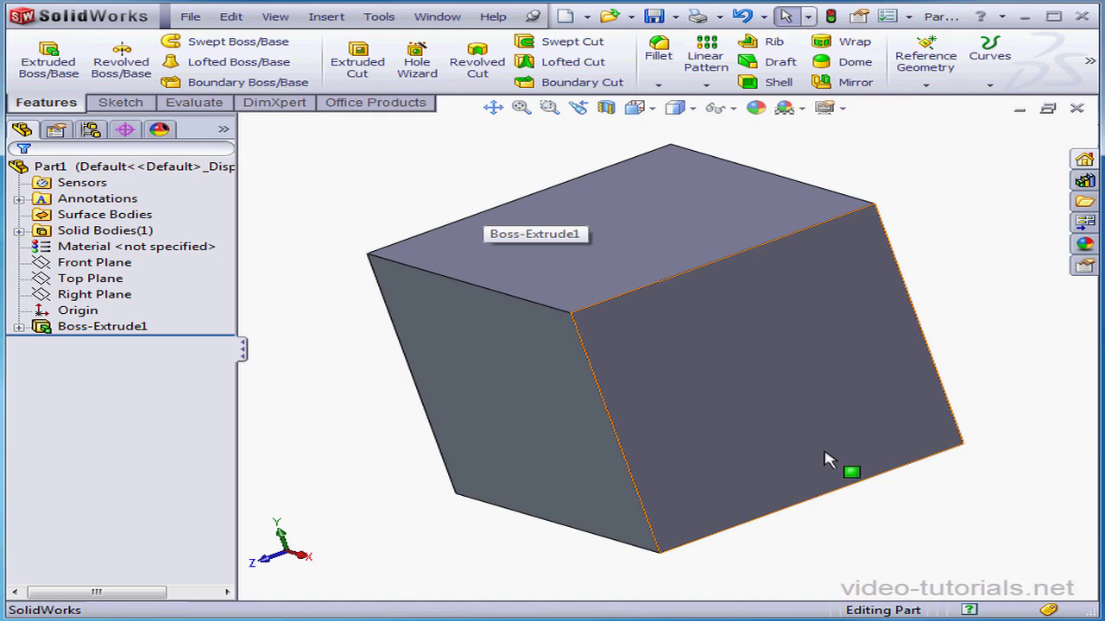
{"action": "left_click", "coordinate": [607, 109]}
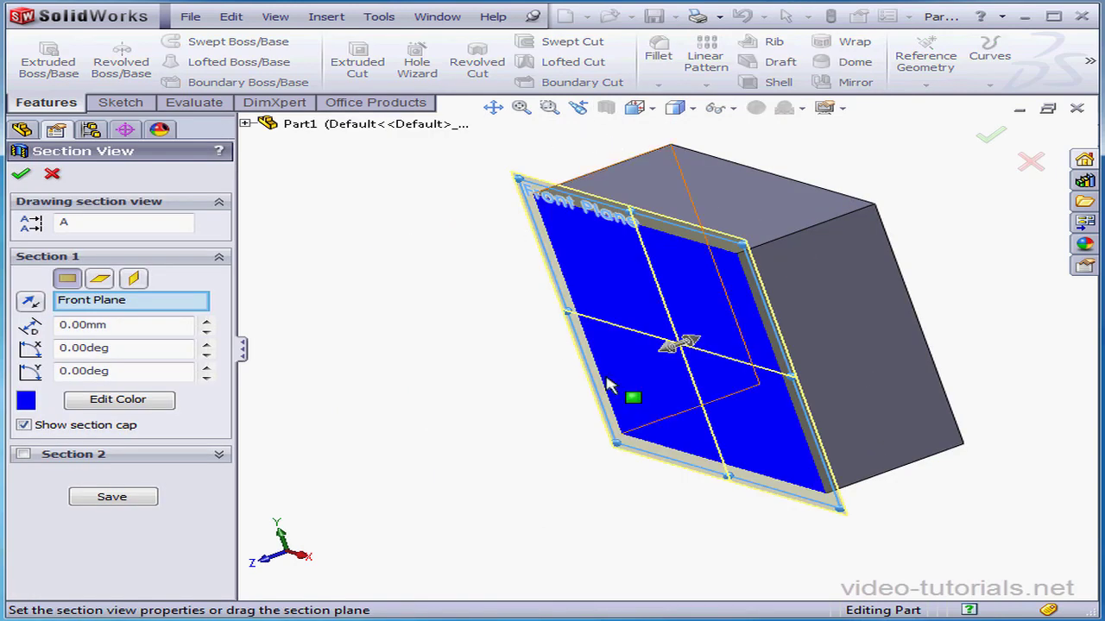
{"action": "mouse_move", "coordinate": [683, 362]}
{"action": "left_mouse_down"}
{"action": "mouse_move", "coordinate": [572, 381]}
{"action": "mouse_move", "coordinate": [673, 370]}
{"action": "left_mouse_up"}
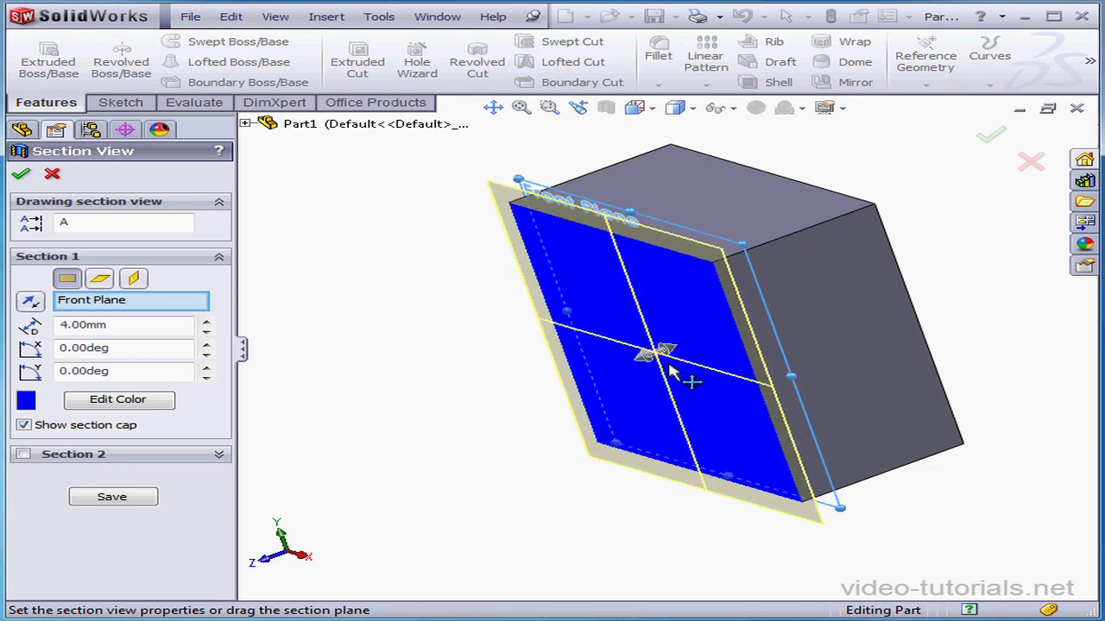
{"action": "left_click", "coordinate": [100, 278]}
{"action": "left_click", "coordinate": [133, 278]}
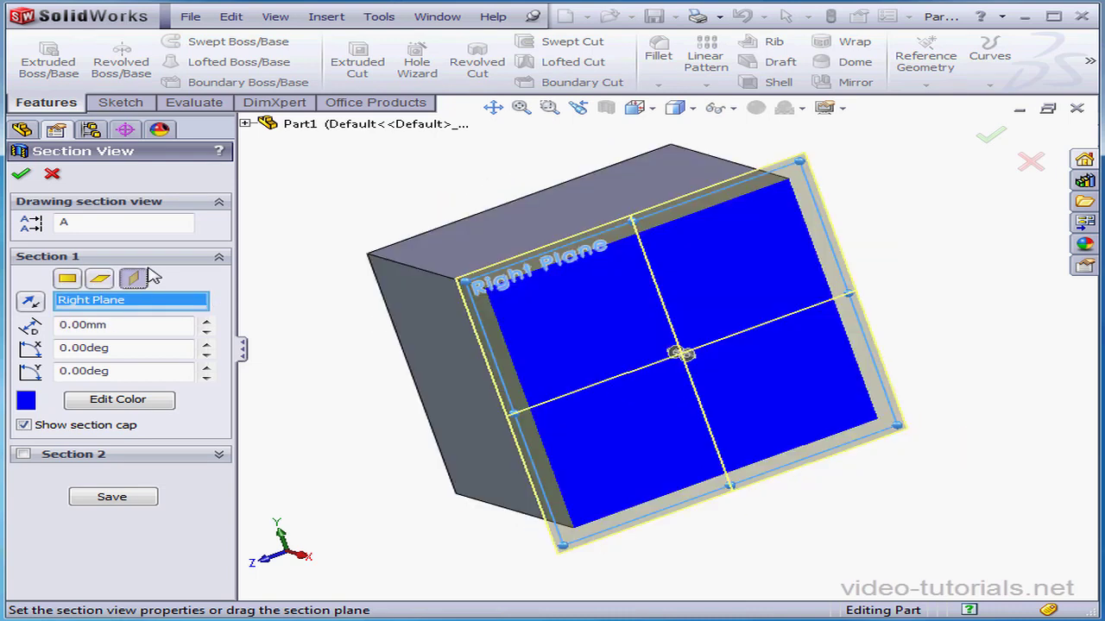
{"action": "left_click", "coordinate": [52, 174]}
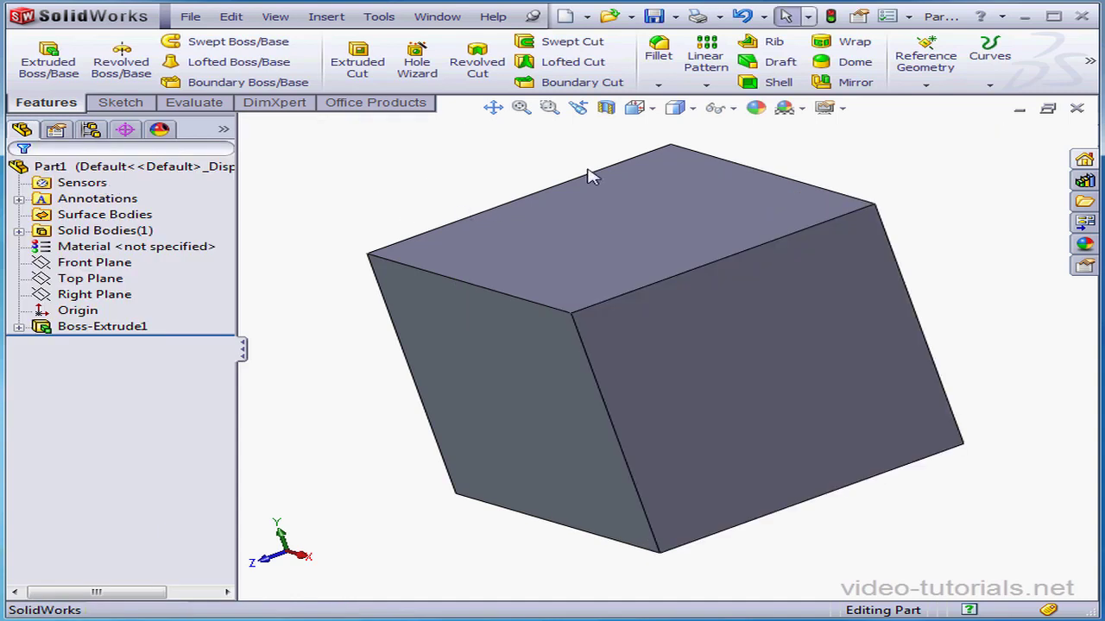
Switch the cube to Isometric, then Top, then back to Isometric with Previous View.
{"action": "left_click", "coordinate": [640, 110]}
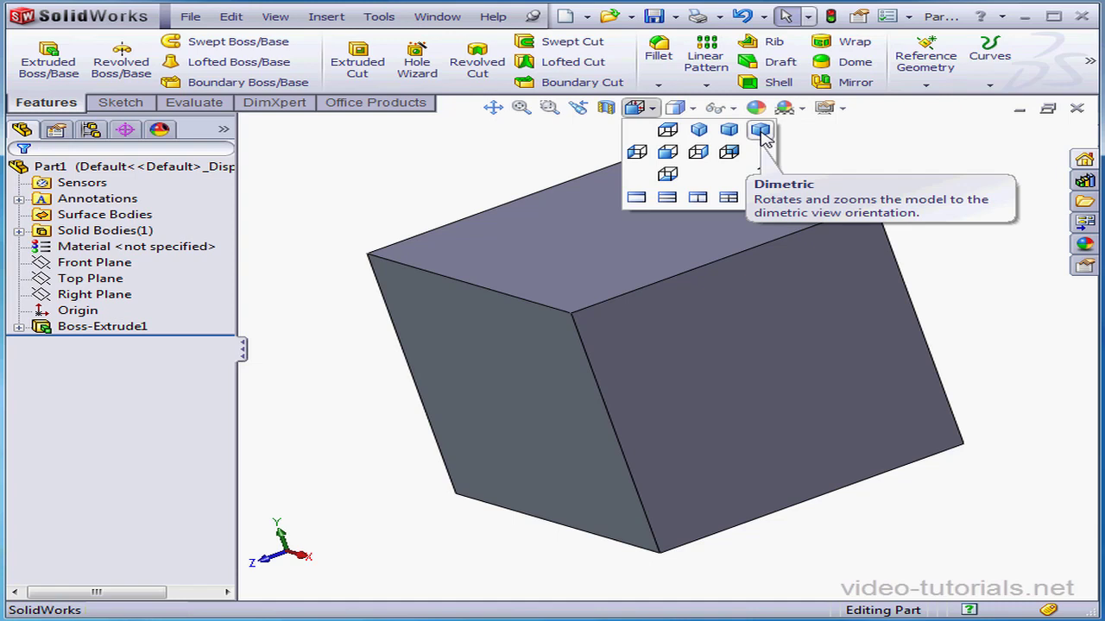
{"action": "left_click", "coordinate": [700, 131]}
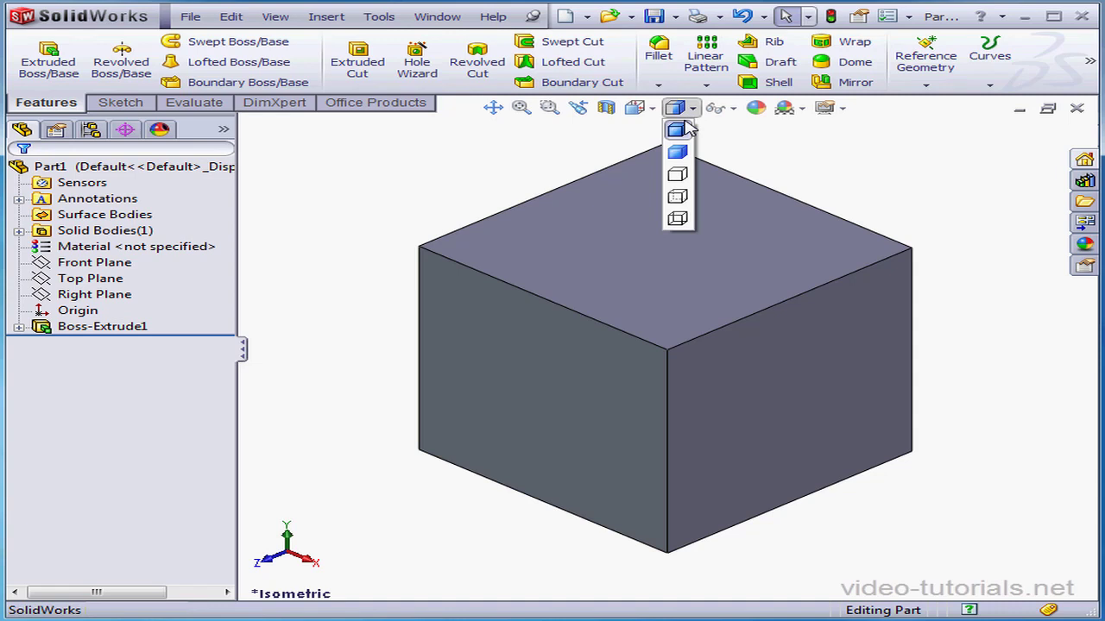
{"action": "left_click", "coordinate": [666, 131]}
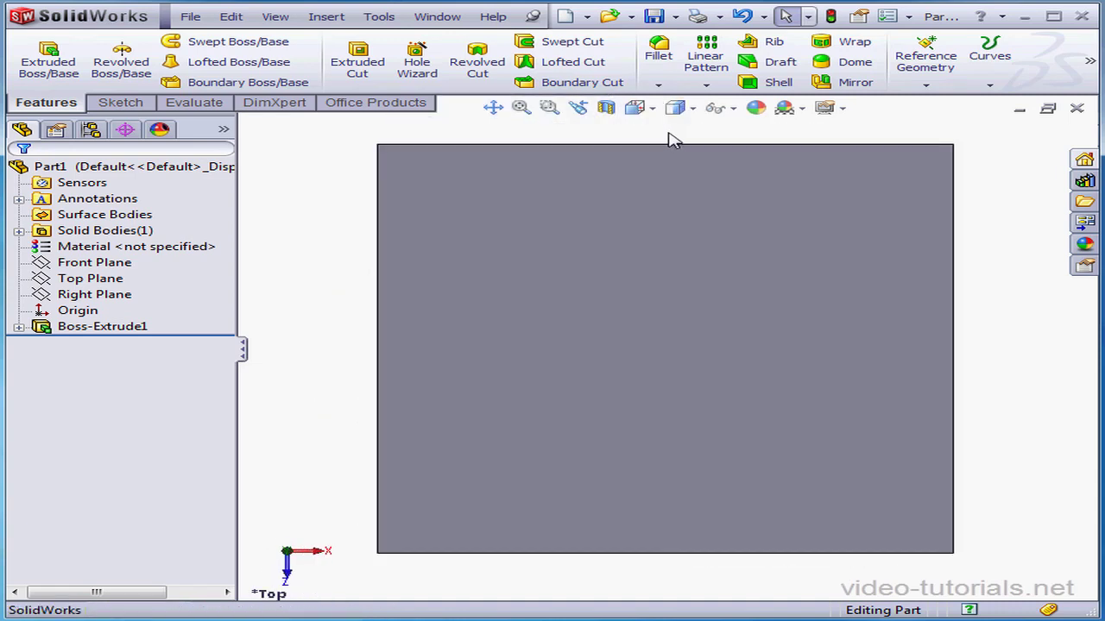
{"action": "left_click", "coordinate": [580, 110]}
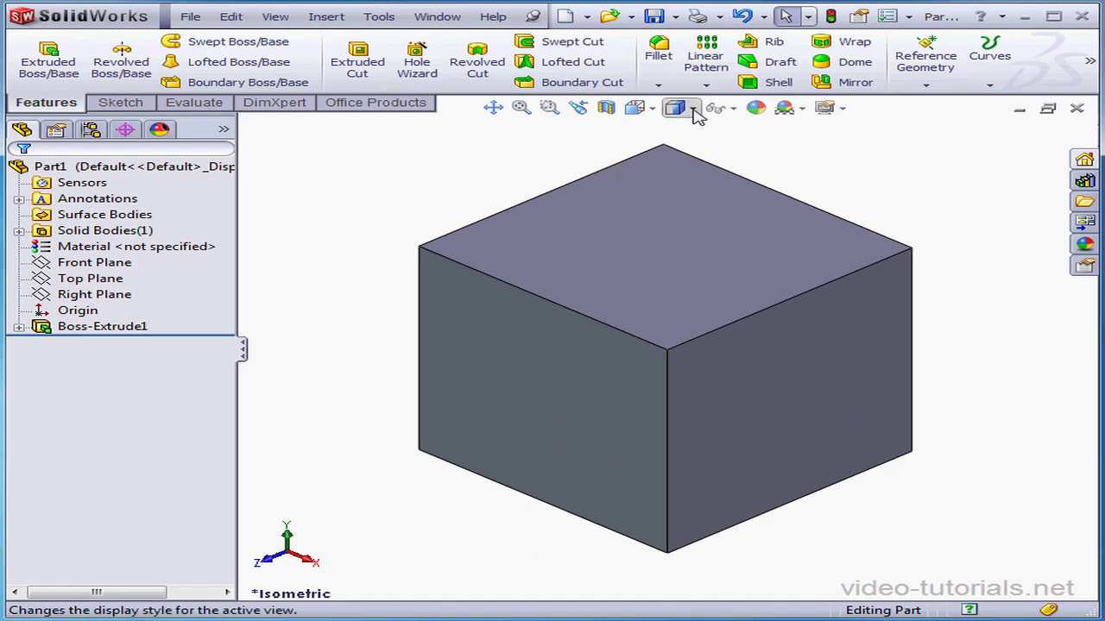
{"action": "mouse_move", "coordinate": [695, 115]}
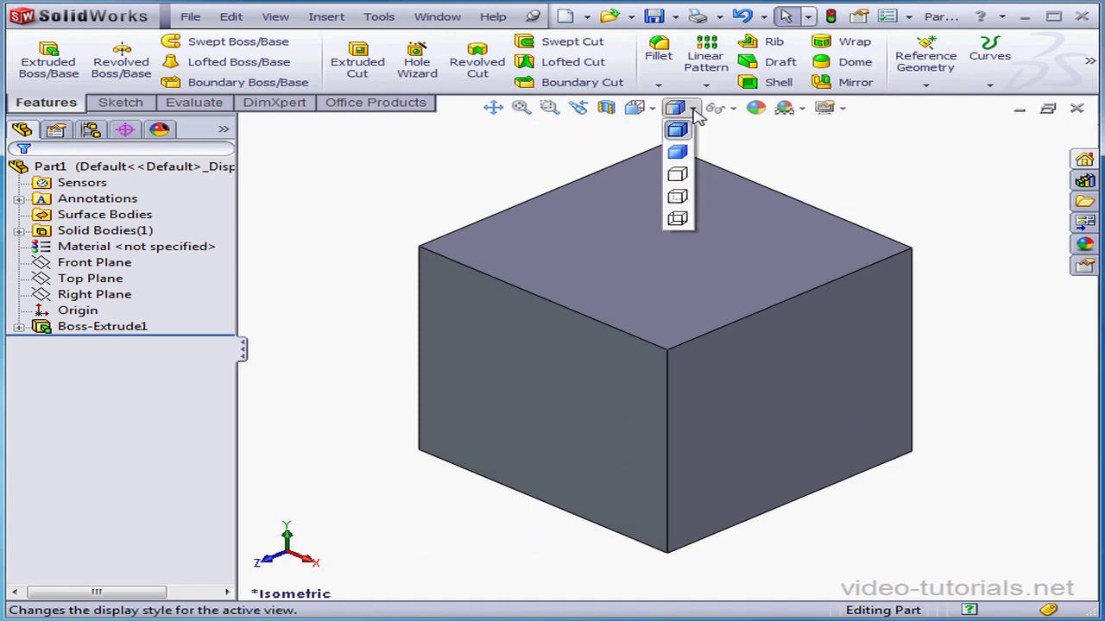
{"action": "left_click", "coordinate": [678, 219]}
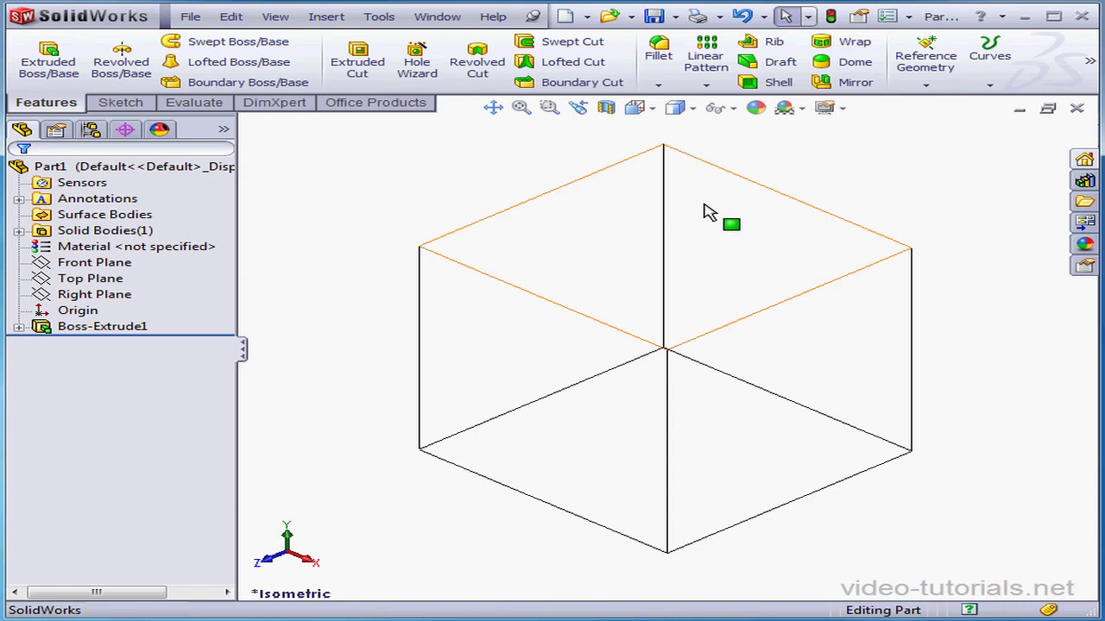
{"action": "left_click", "coordinate": [692, 108]}
{"action": "left_click", "coordinate": [676, 156]}
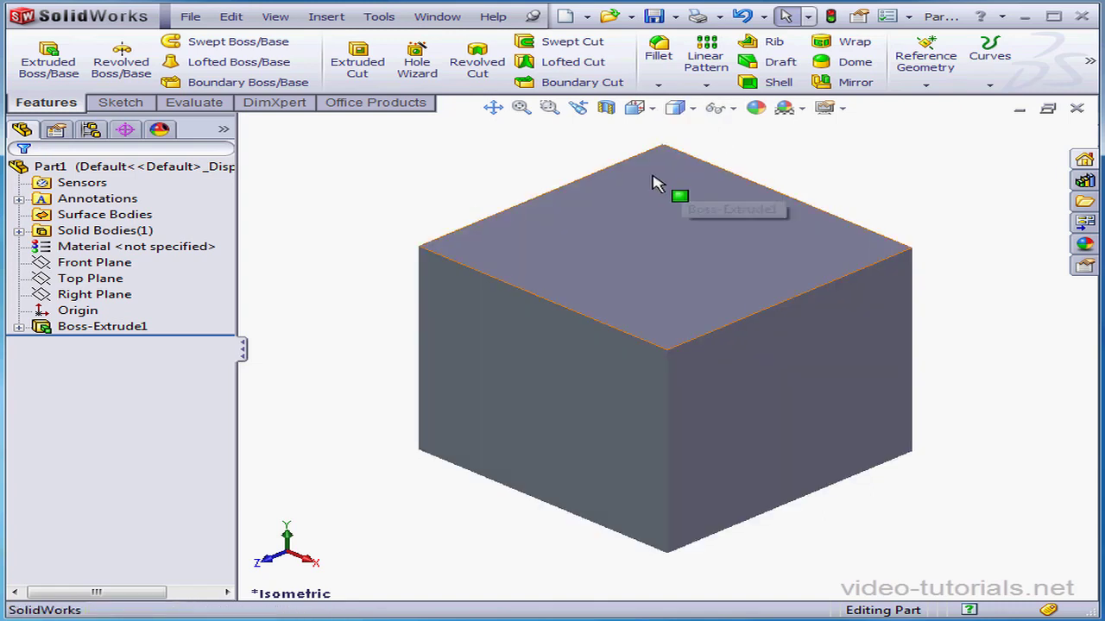
{"action": "left_click", "coordinate": [692, 109]}
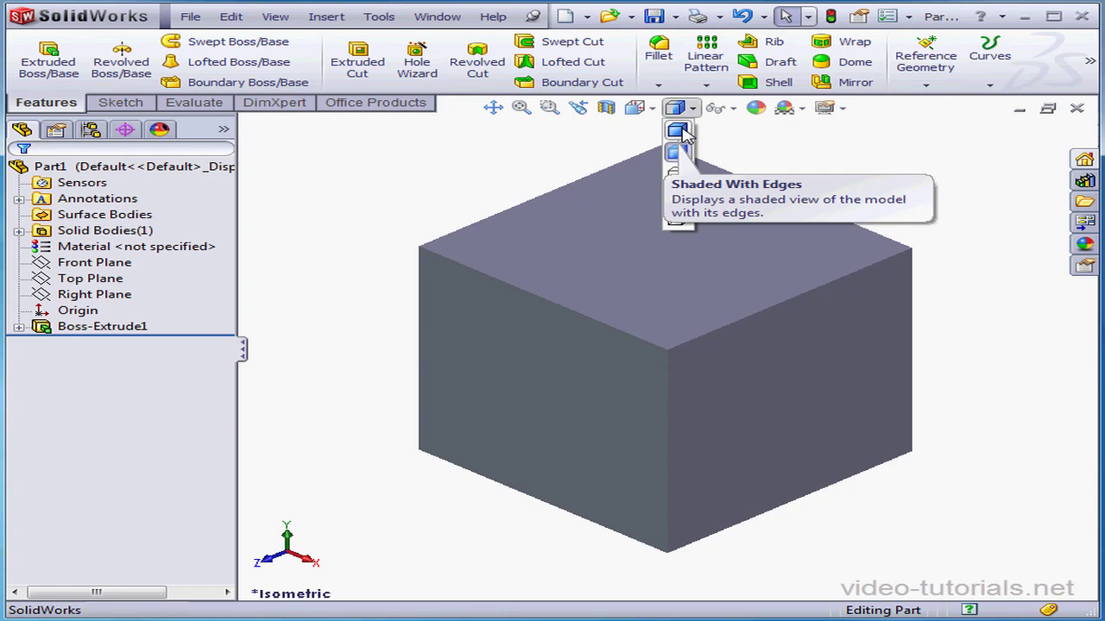
{"action": "left_click", "coordinate": [678, 131]}
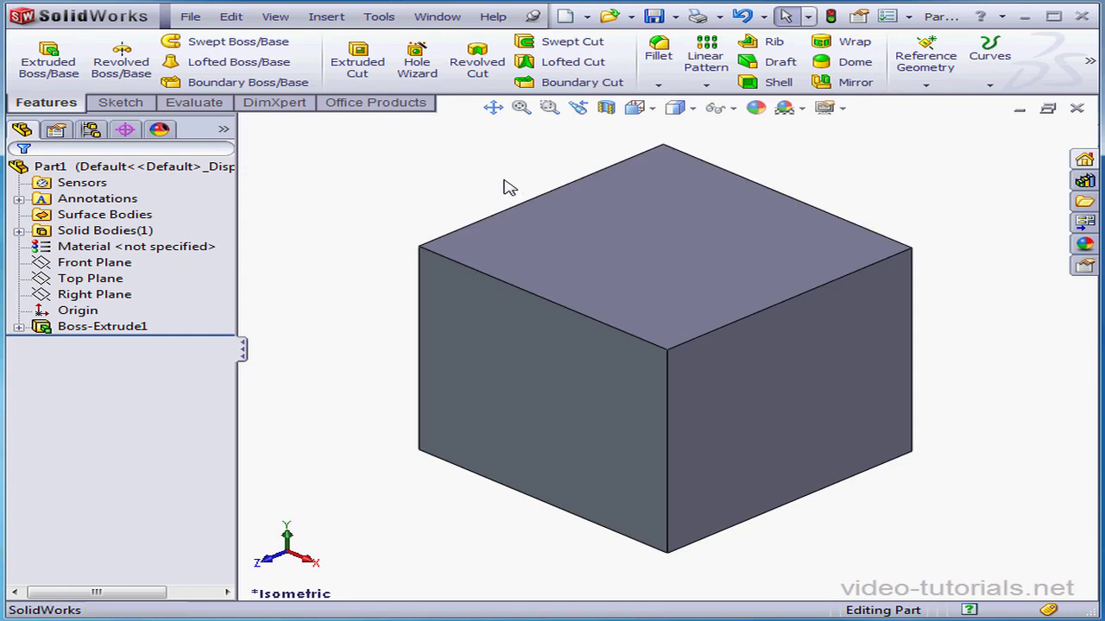
{"action": "left_click", "coordinate": [733, 108]}
{"action": "left_click", "coordinate": [843, 111]}
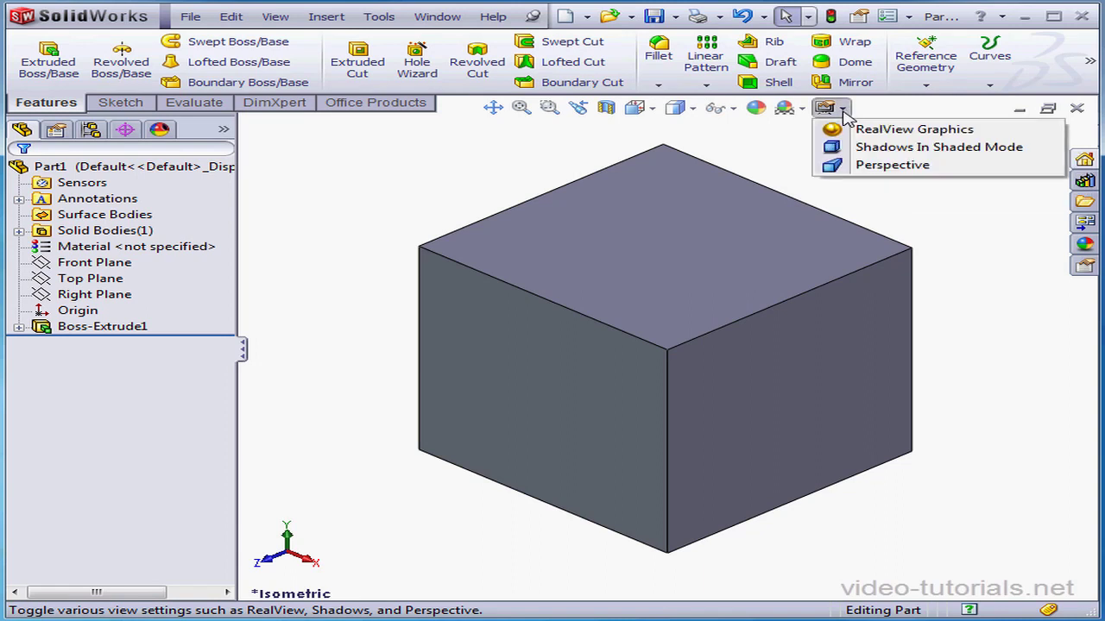
{"action": "left_click", "coordinate": [895, 151]}
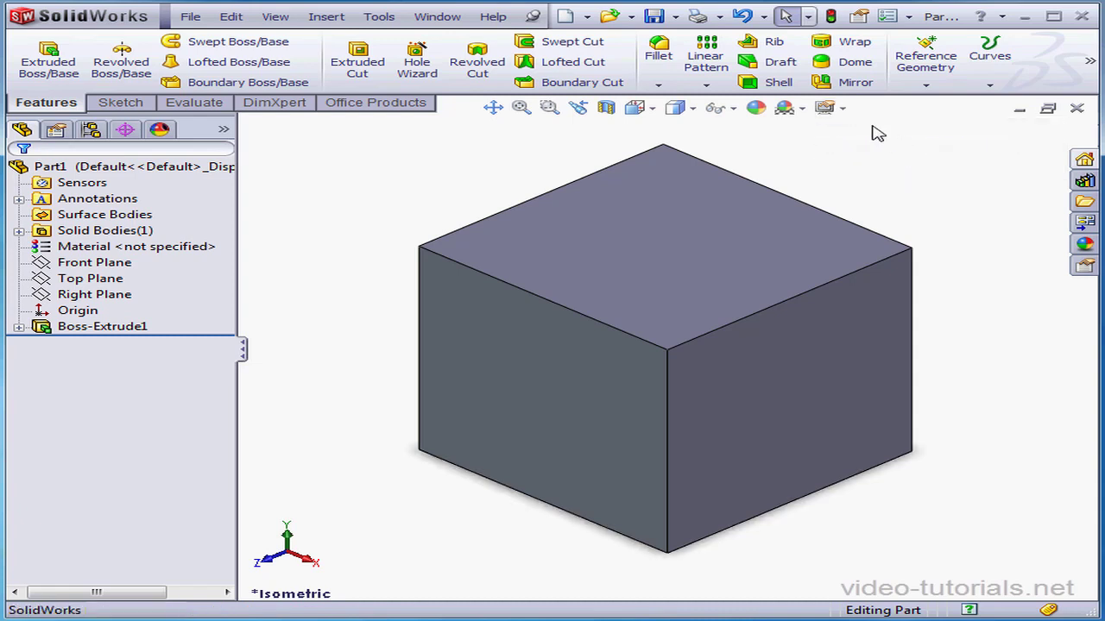
{"action": "left_click", "coordinate": [844, 108]}
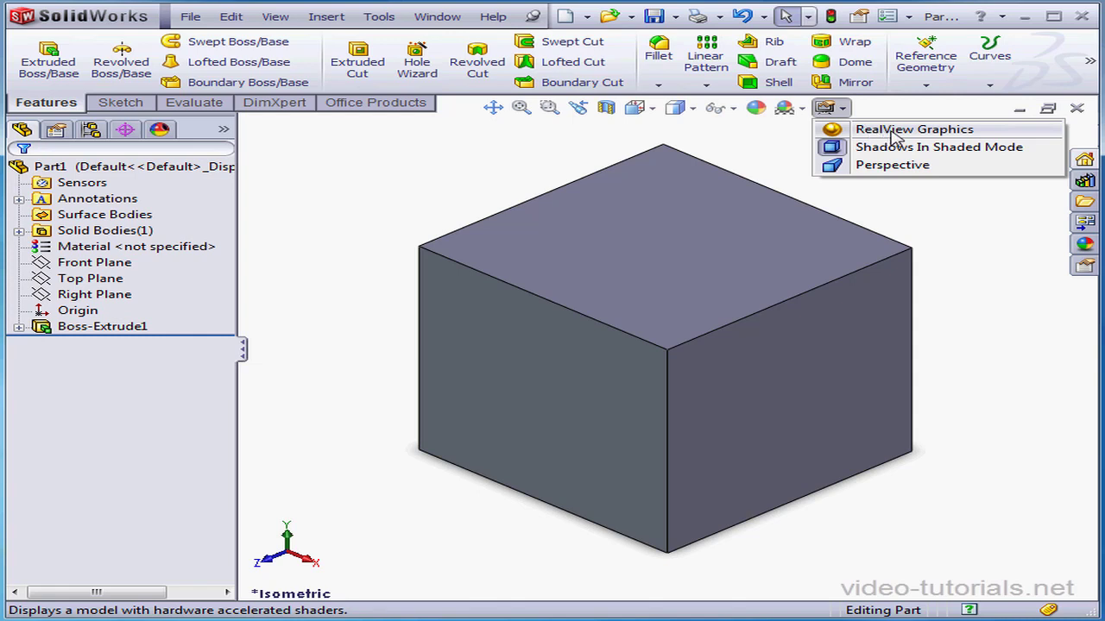
{"action": "left_click", "coordinate": [896, 131]}
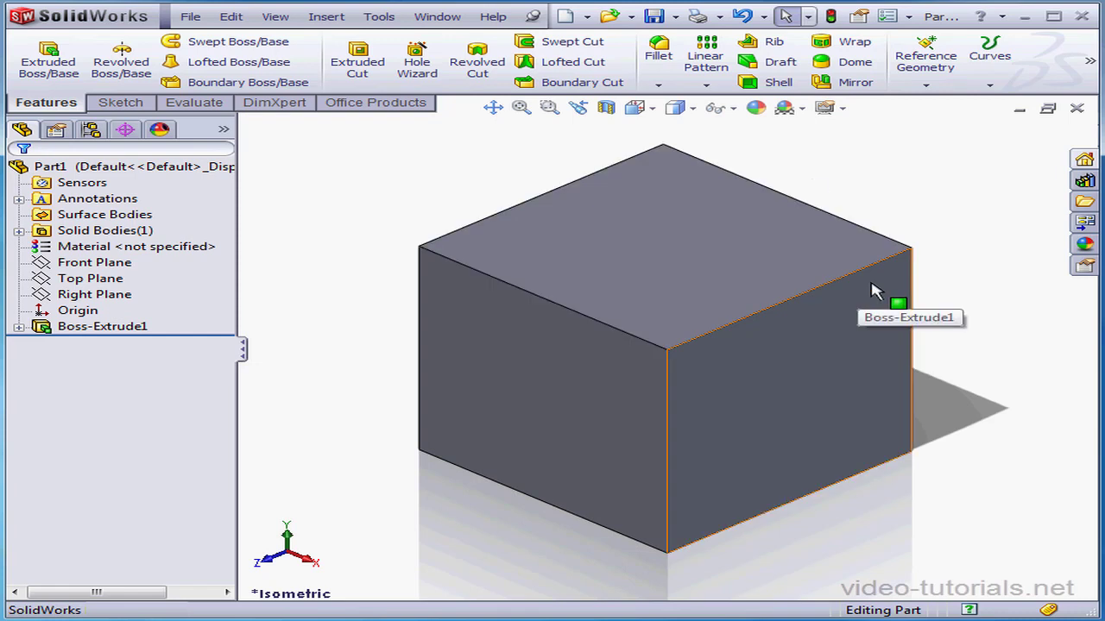
{"action": "left_click", "coordinate": [843, 108]}
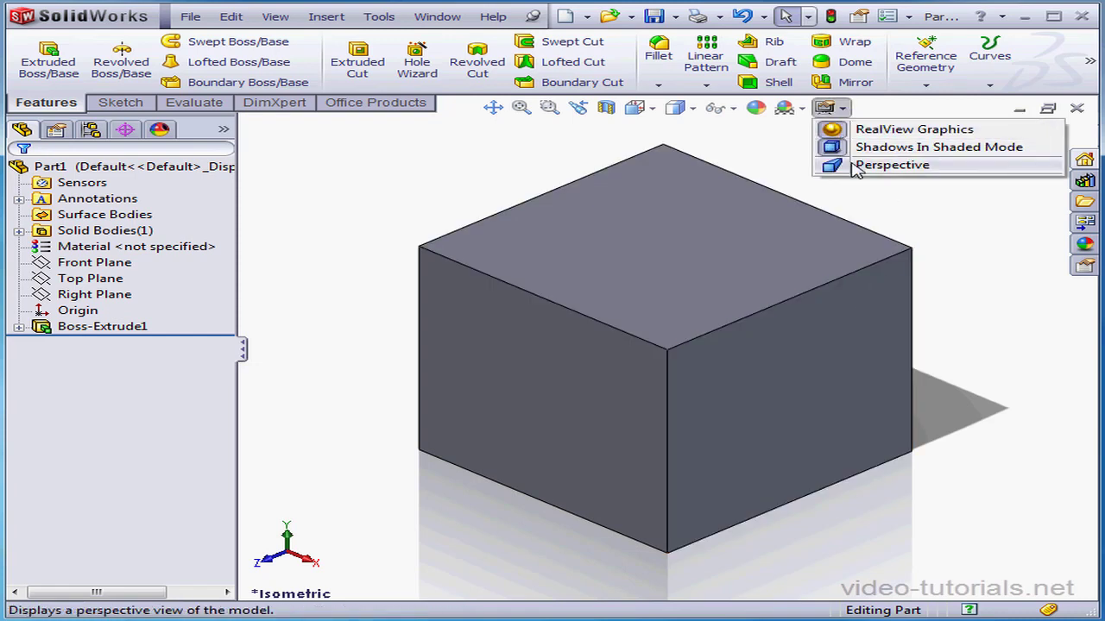
{"action": "left_click", "coordinate": [858, 164]}
{"action": "left_click", "coordinate": [842, 108]}
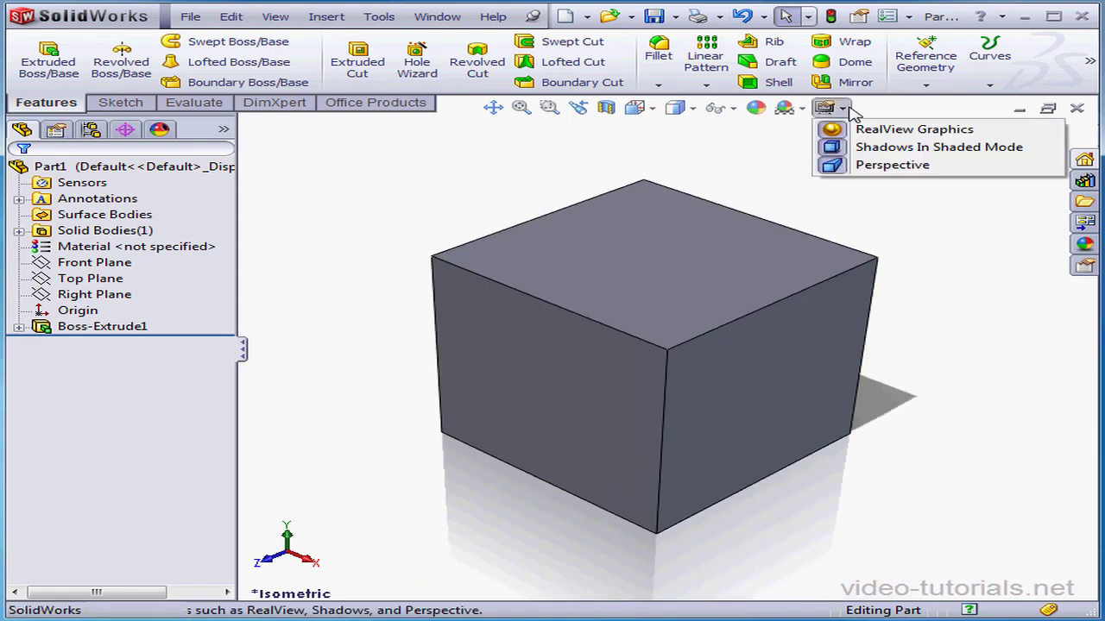
{"action": "left_click", "coordinate": [860, 131]}
{"action": "left_click", "coordinate": [838, 108]}
{"action": "left_click", "coordinate": [860, 148]}
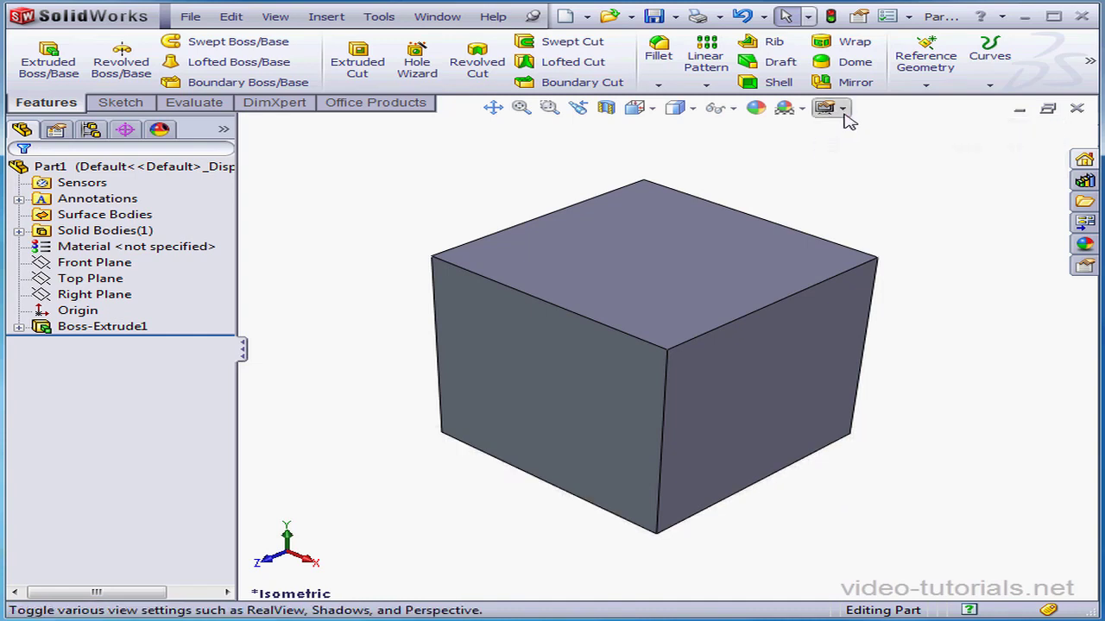
{"action": "left_click", "coordinate": [840, 109]}
{"action": "left_click", "coordinate": [861, 163]}
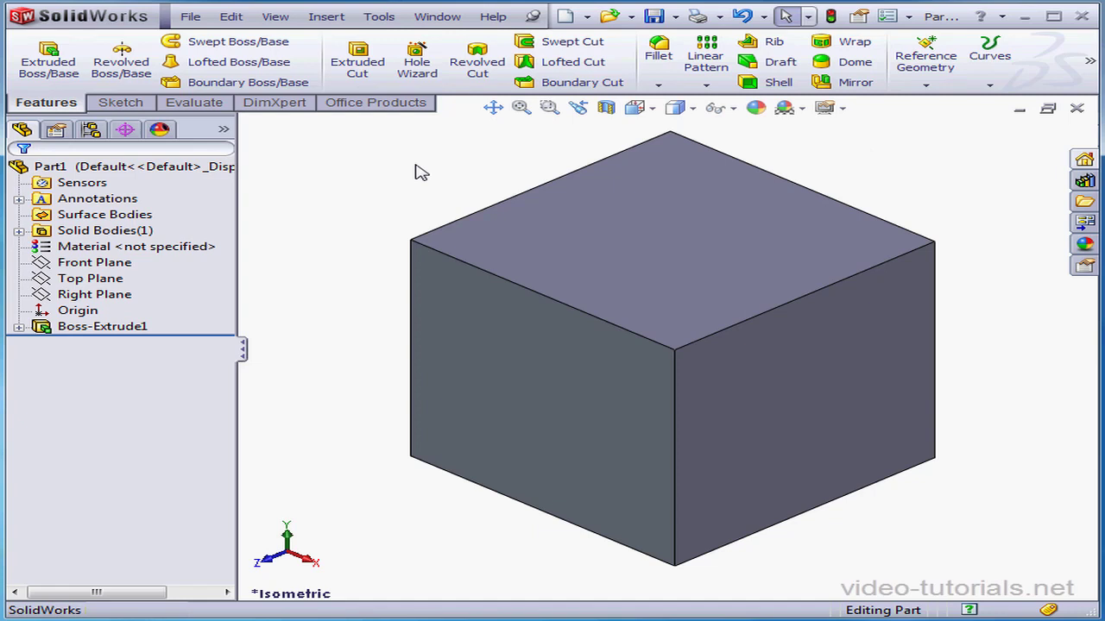
Open View Orientation from the graphics-area menu and cancel a new Named View.
{"action": "right_click", "coordinate": [329, 178]}
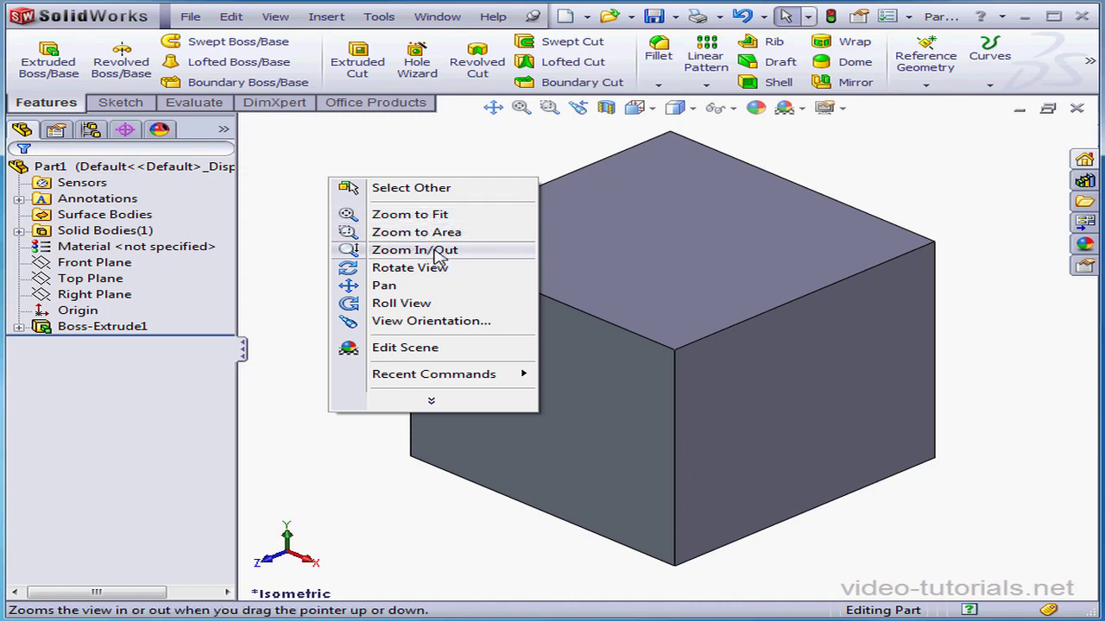
{"action": "left_click", "coordinate": [409, 326]}
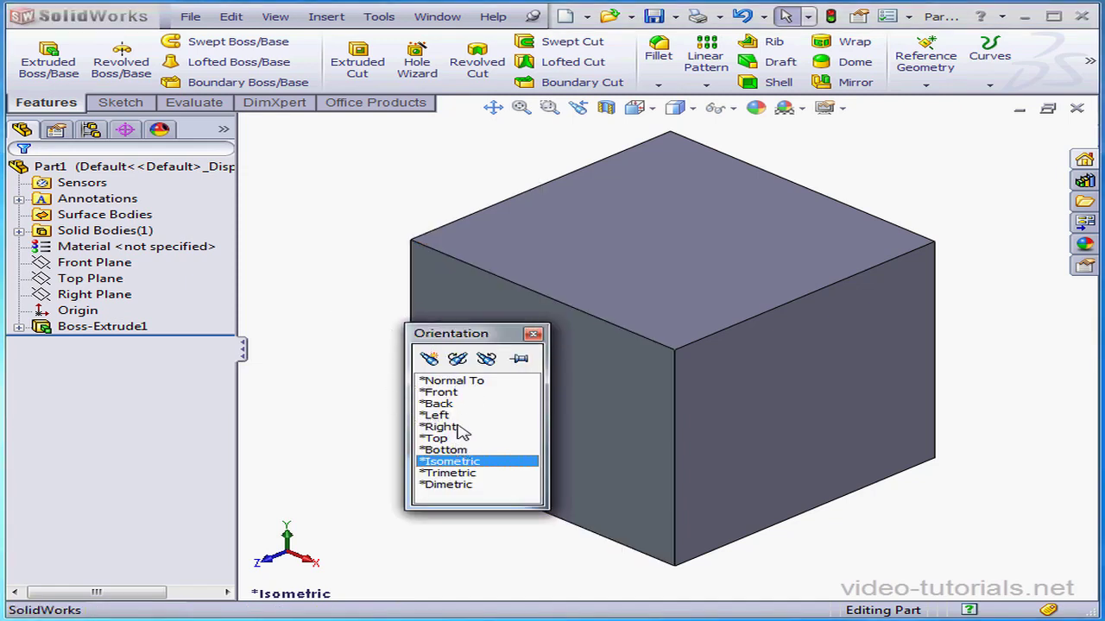
{"action": "left_click", "coordinate": [429, 359]}
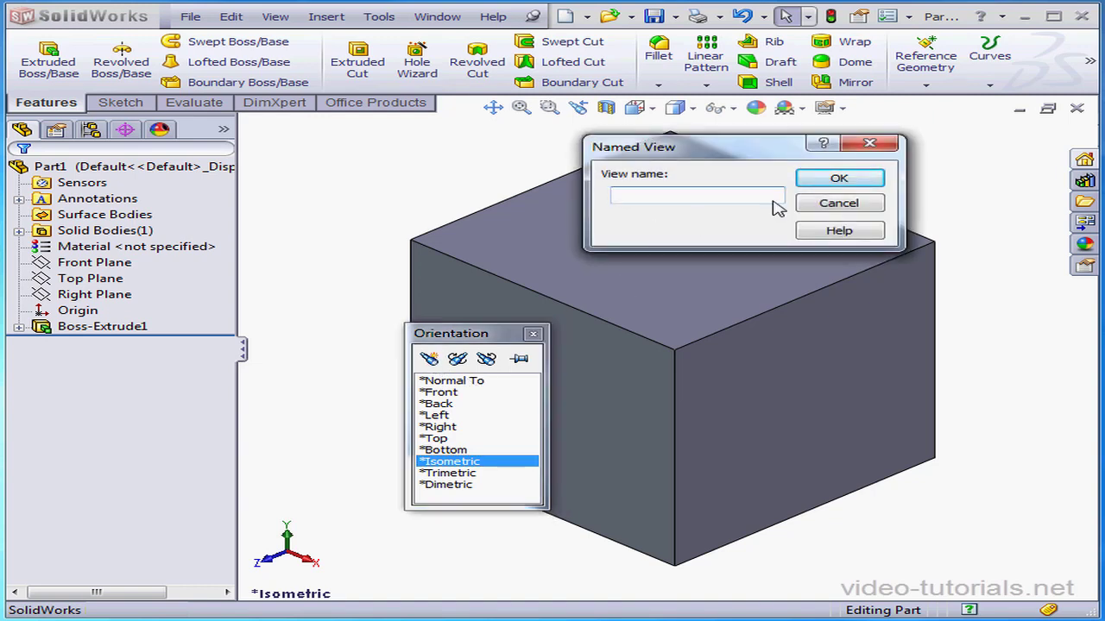
{"action": "left_click", "coordinate": [871, 203]}
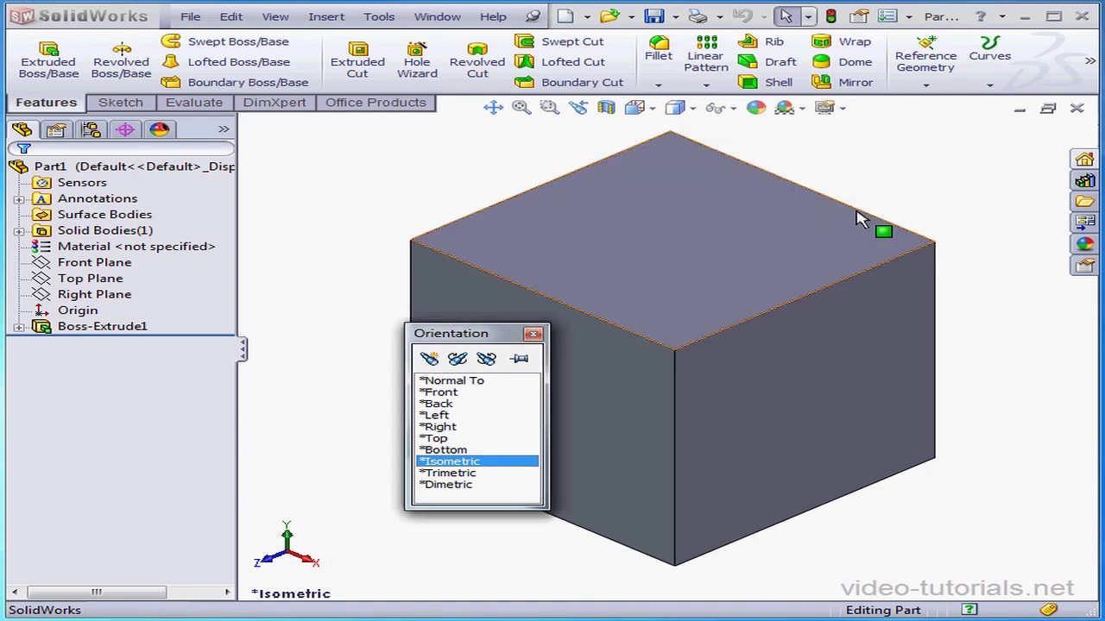
View the cube from the Back, return to isometric, then select its front-left face and top-left vertex.
{"action": "double_click", "coordinate": [457, 402]}
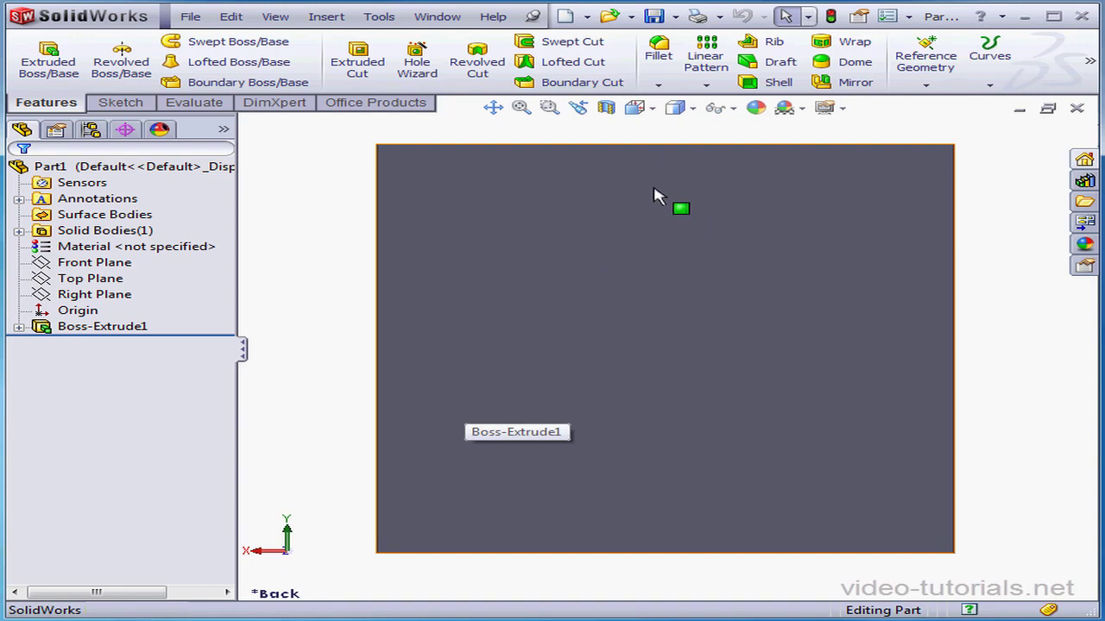
{"action": "left_click", "coordinate": [578, 107]}
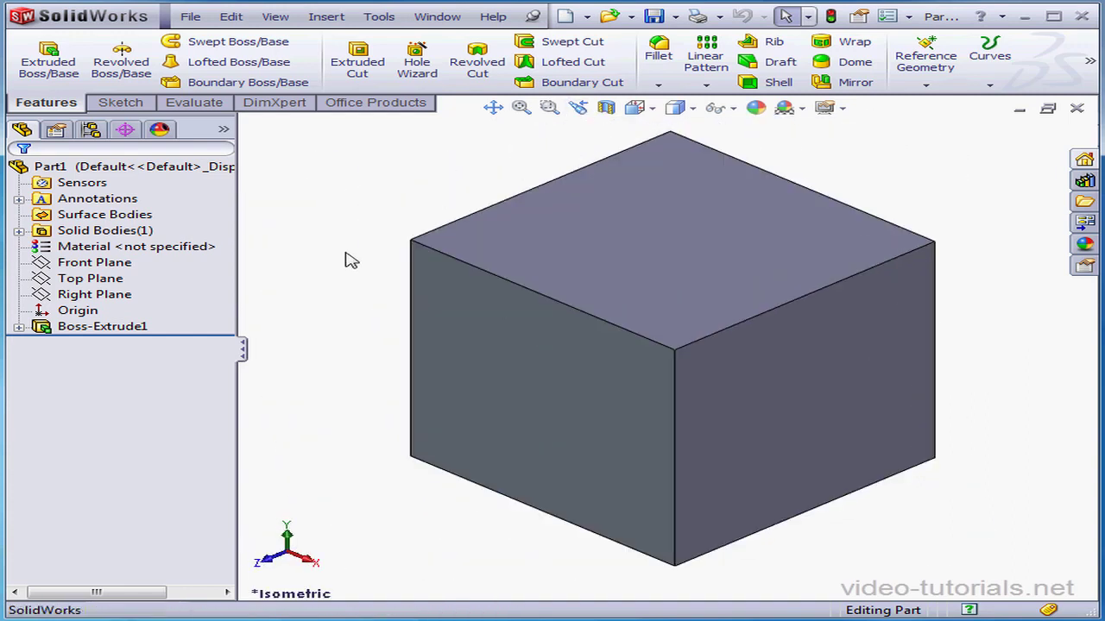
{"action": "left_click", "coordinate": [483, 407]}
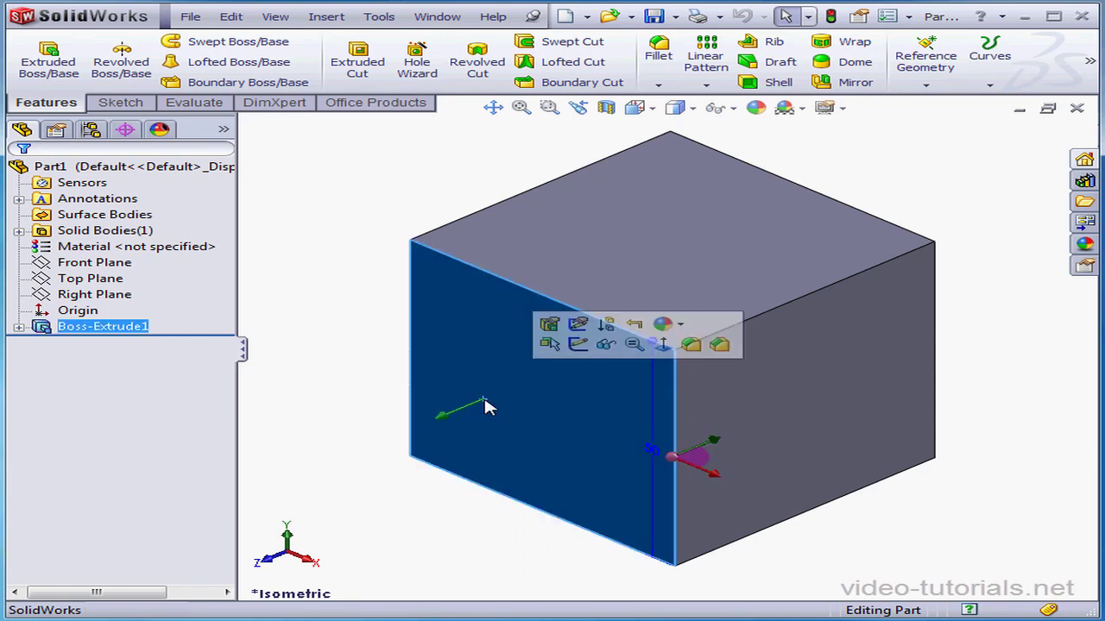
{"action": "left_click", "coordinate": [410, 242]}
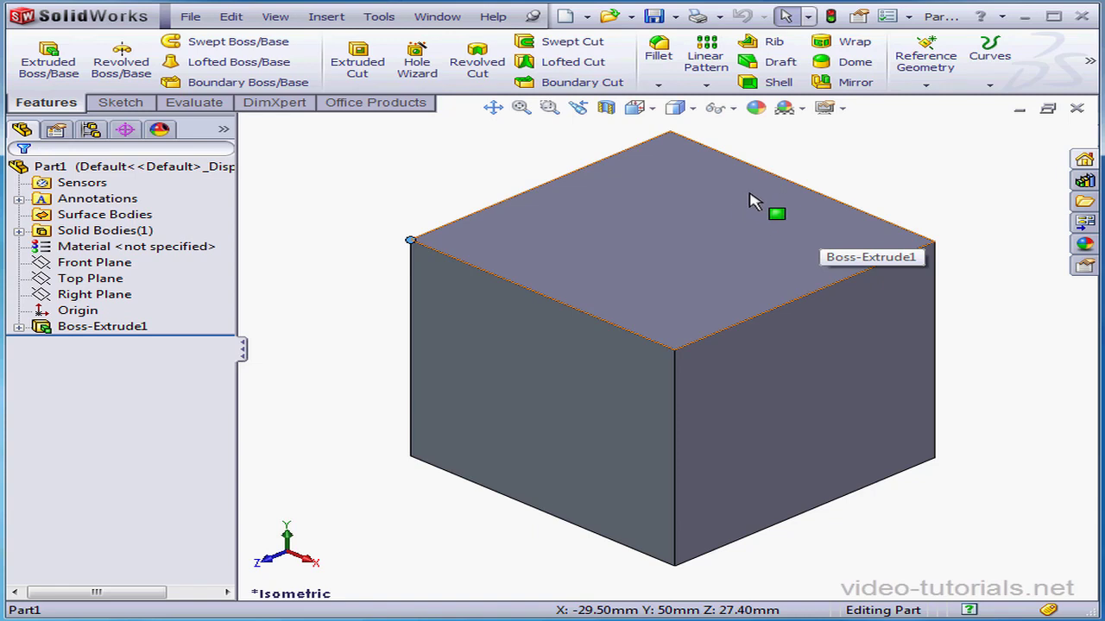
Pick the hidden rear Face@[Part1] via Select Other on the top face, then orbit it toward the viewer.
{"action": "right_click", "coordinate": [749, 201]}
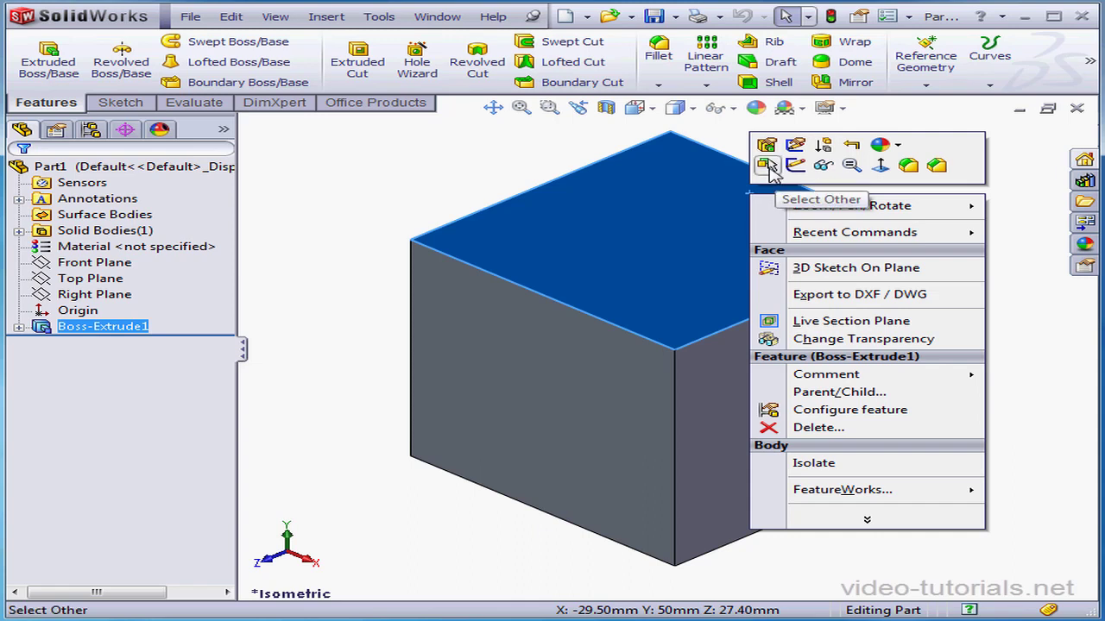
{"action": "left_click", "coordinate": [767, 167]}
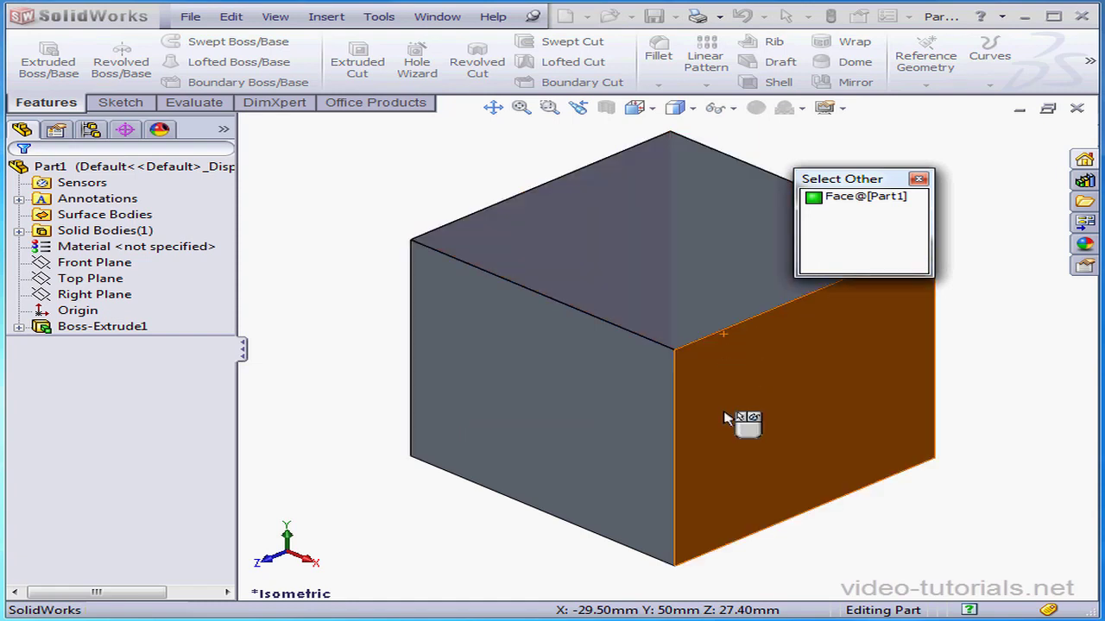
{"action": "left_click", "coordinate": [847, 198]}
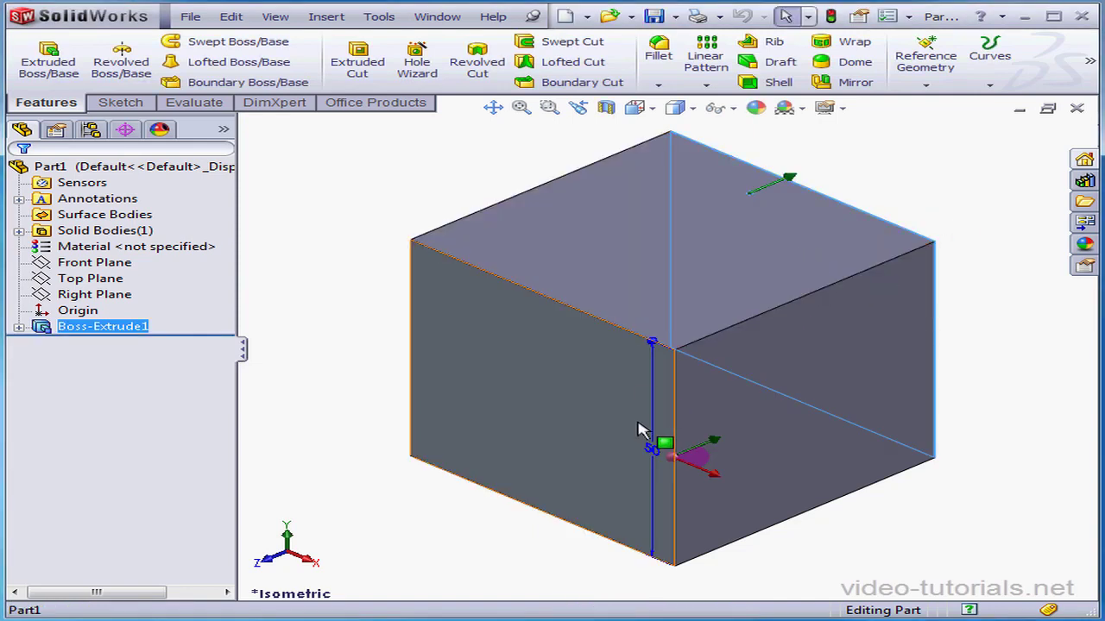
{"action": "middle_click_drag", "start_coordinate": [651, 427], "coordinate": [422, 358]}
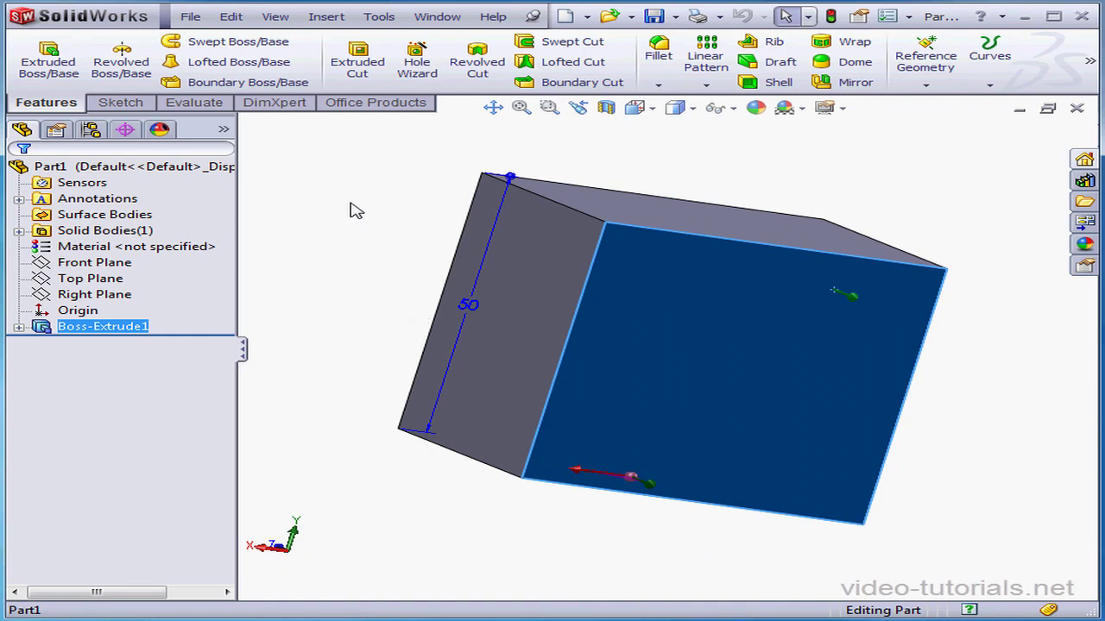
{"action": "left_click", "coordinate": [276, 17]}
{"action": "mouse_move", "coordinate": [305, 53]}
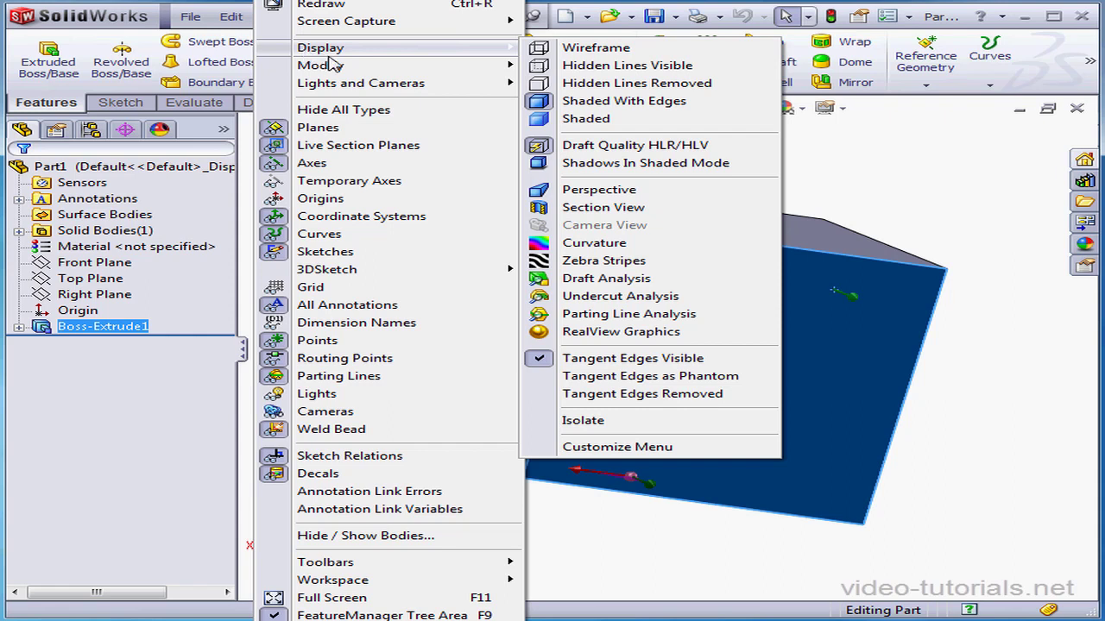
{"action": "mouse_move", "coordinate": [352, 67]}
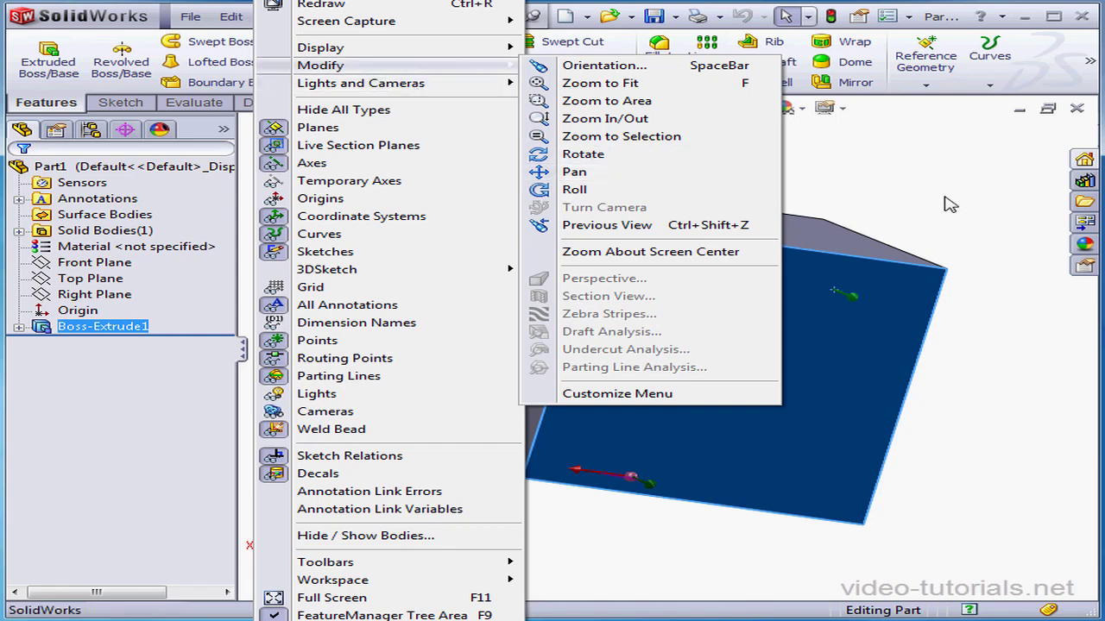
{"action": "left_click", "coordinate": [671, 172]}
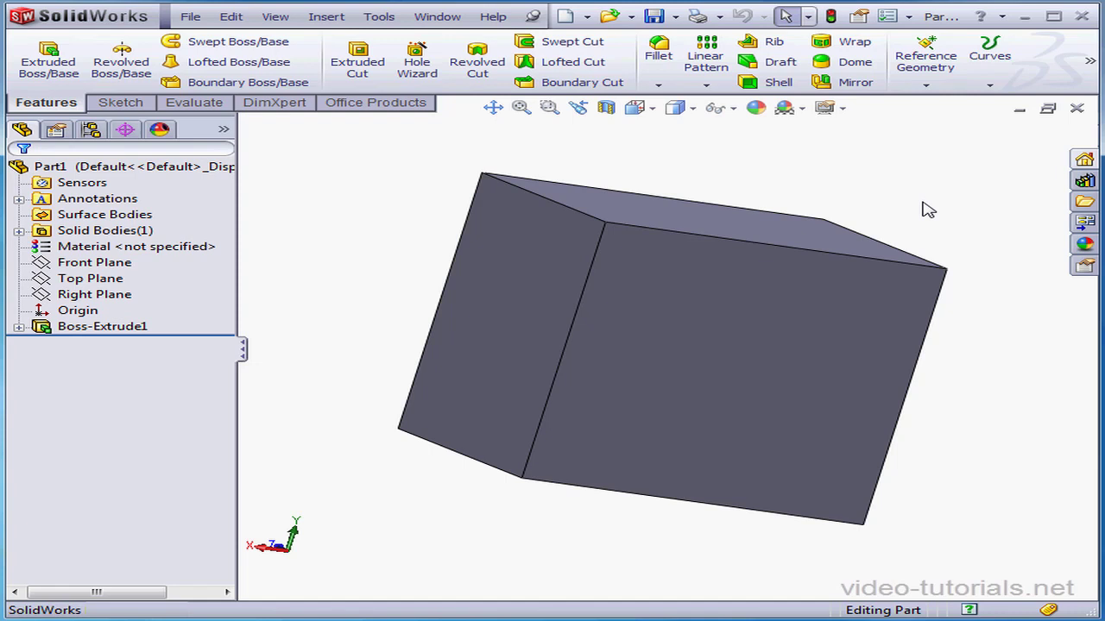